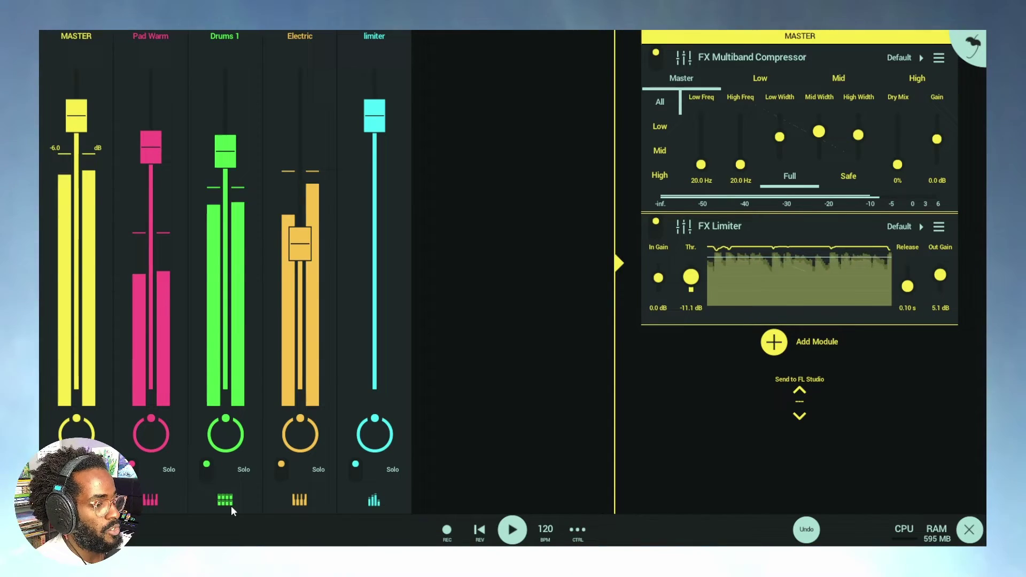
- Inspect Drums 1 and Pad Warm, mute Drums 1 and Electric, then unmute every channel
{"action": "left_click", "coordinate": [235, 502]}
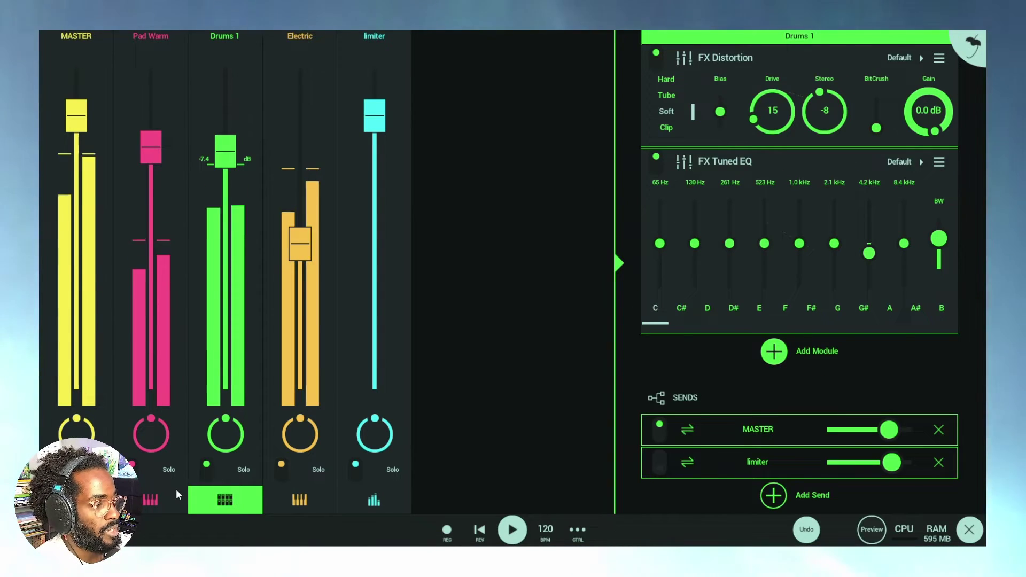
{"action": "left_click", "coordinate": [155, 501]}
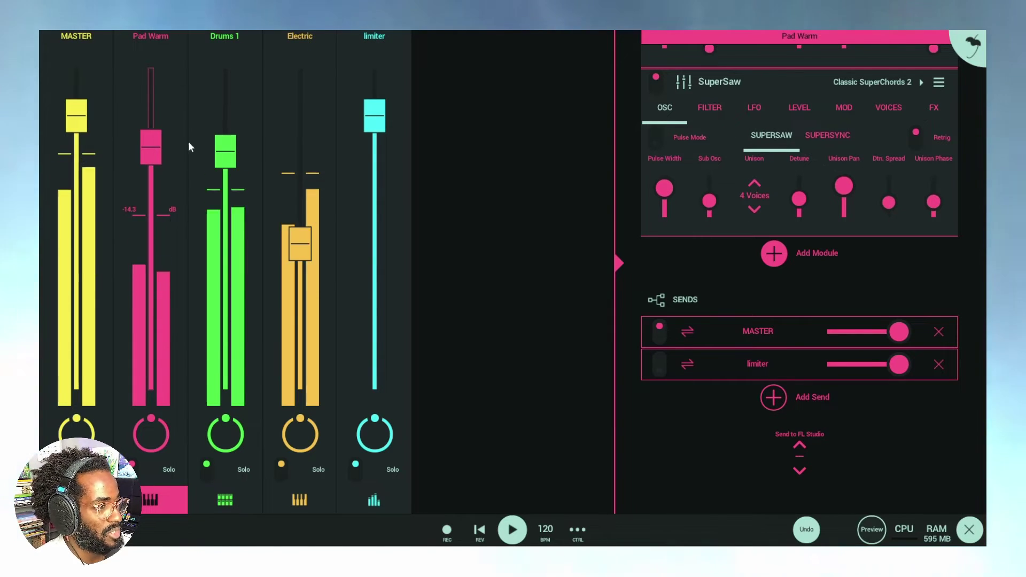
{"action": "left_click", "coordinate": [206, 465]}
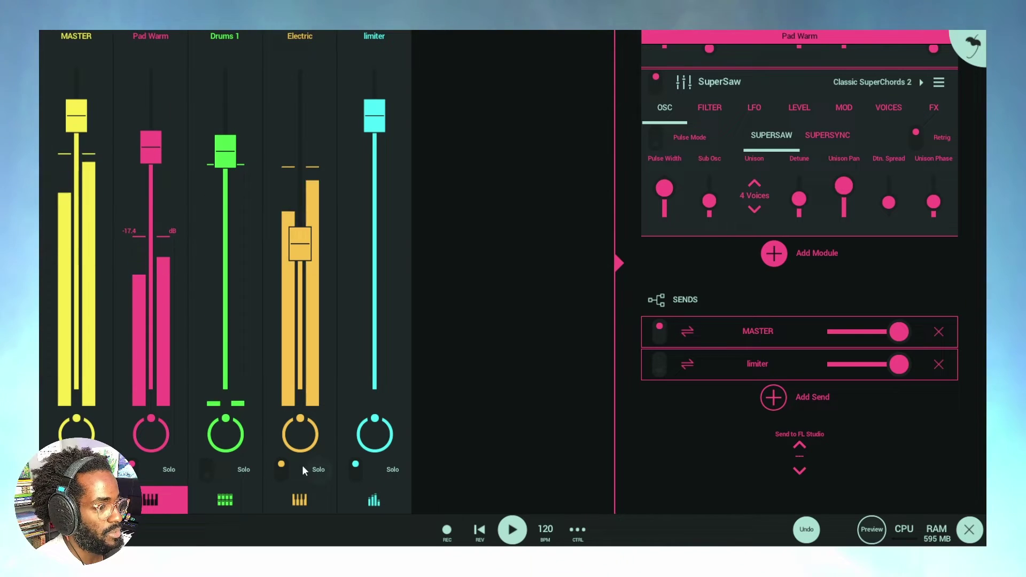
{"action": "left_click", "coordinate": [286, 469]}
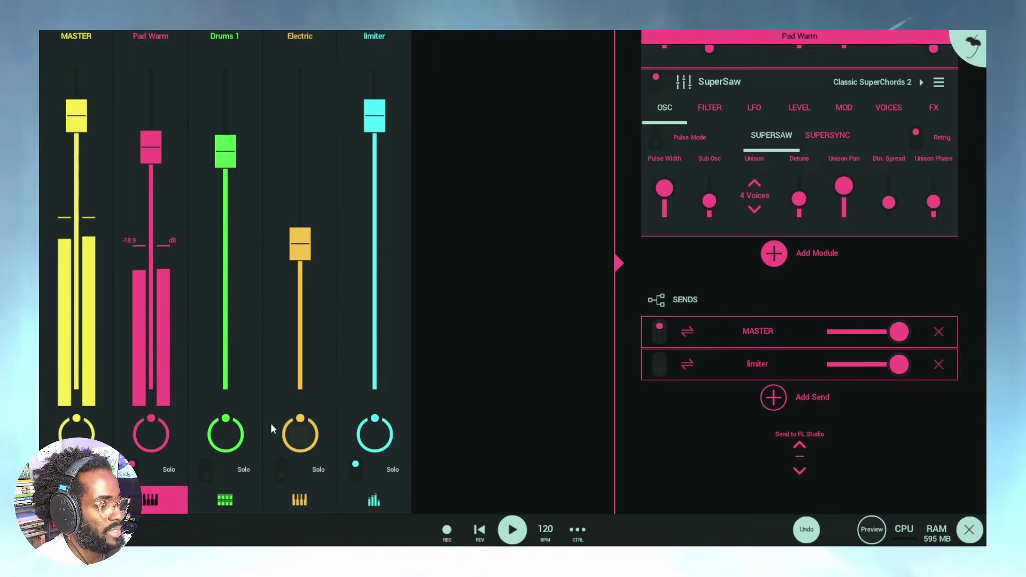
{"action": "left_click", "coordinate": [205, 465]}
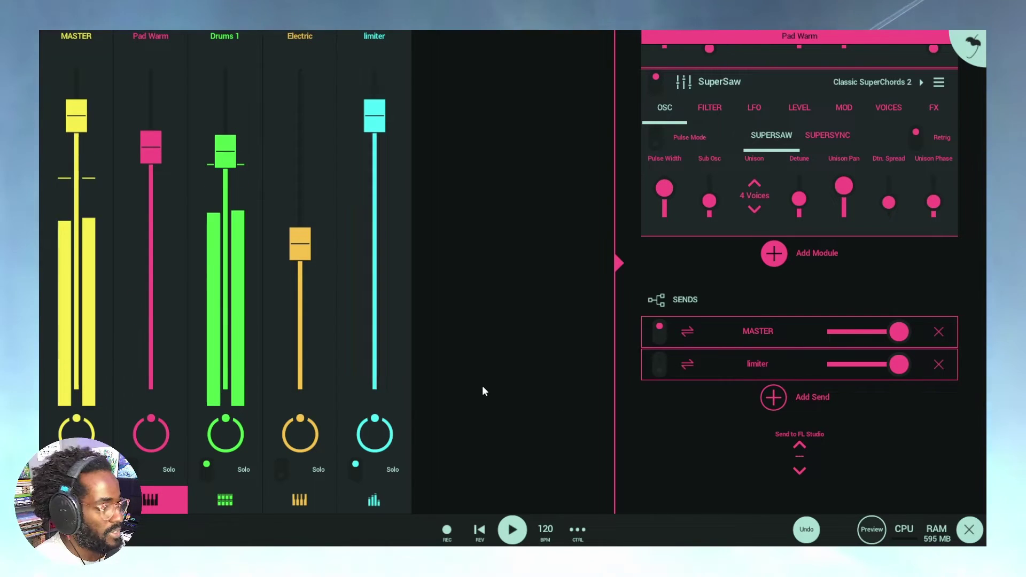
{"action": "left_click", "coordinate": [135, 468]}
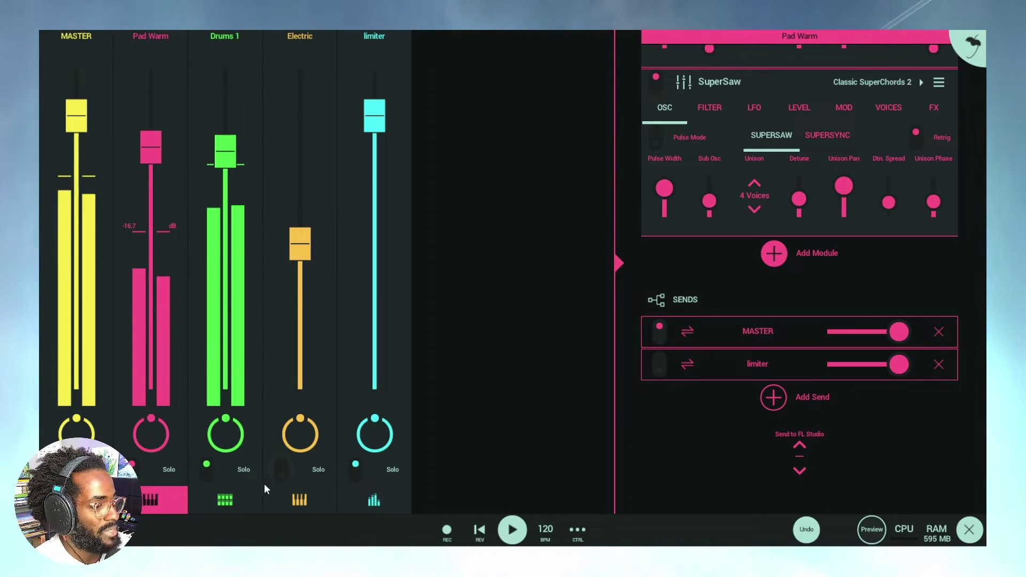
{"action": "left_click", "coordinate": [283, 467]}
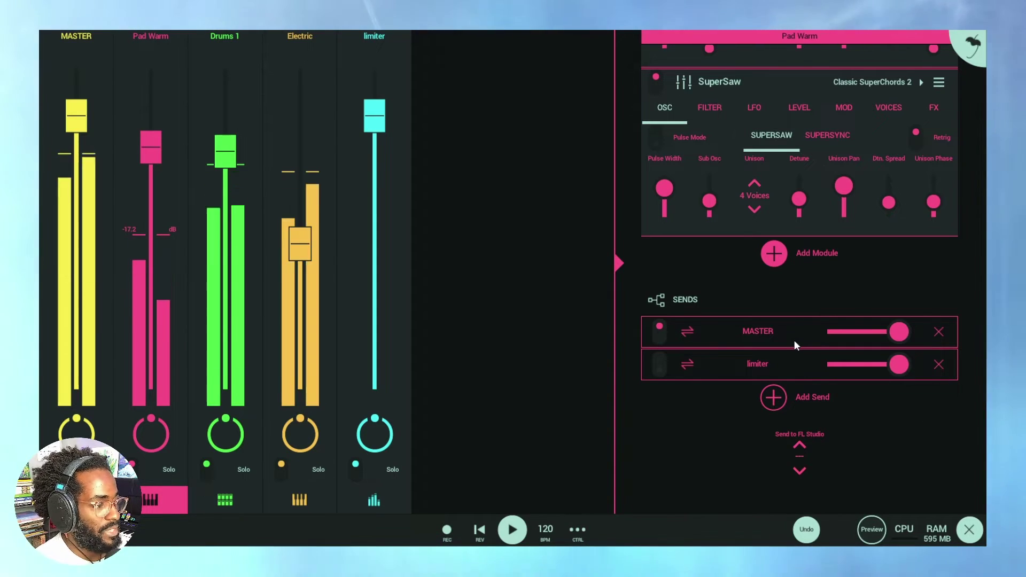
- In the track arrangement, view Drums 1's and Electric's effects, then the limiter track's chain
{"action": "left_click", "coordinate": [187, 290]}
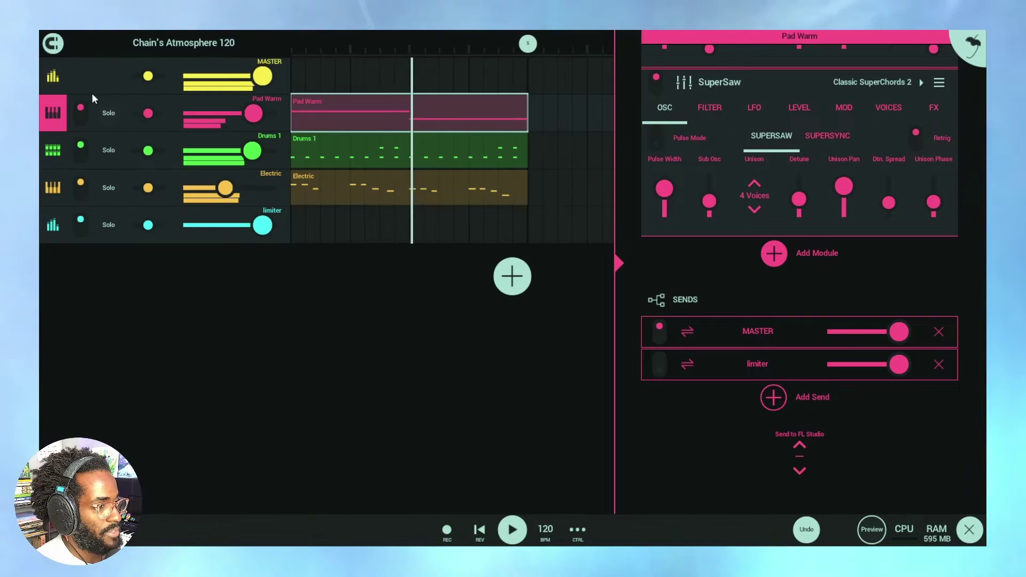
{"action": "left_click", "coordinate": [51, 152]}
{"action": "left_click", "coordinate": [53, 187]}
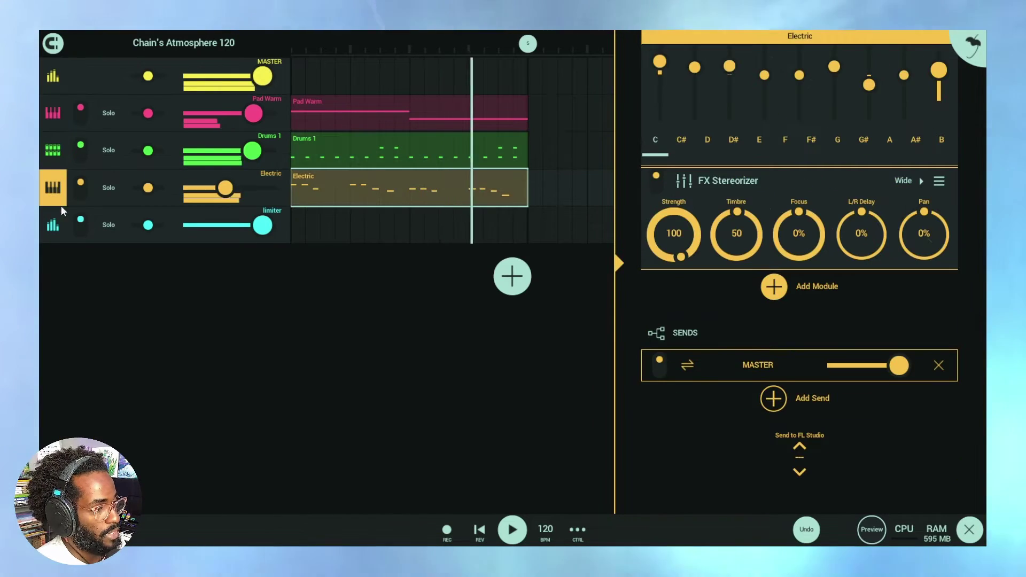
{"action": "left_click", "coordinate": [56, 227]}
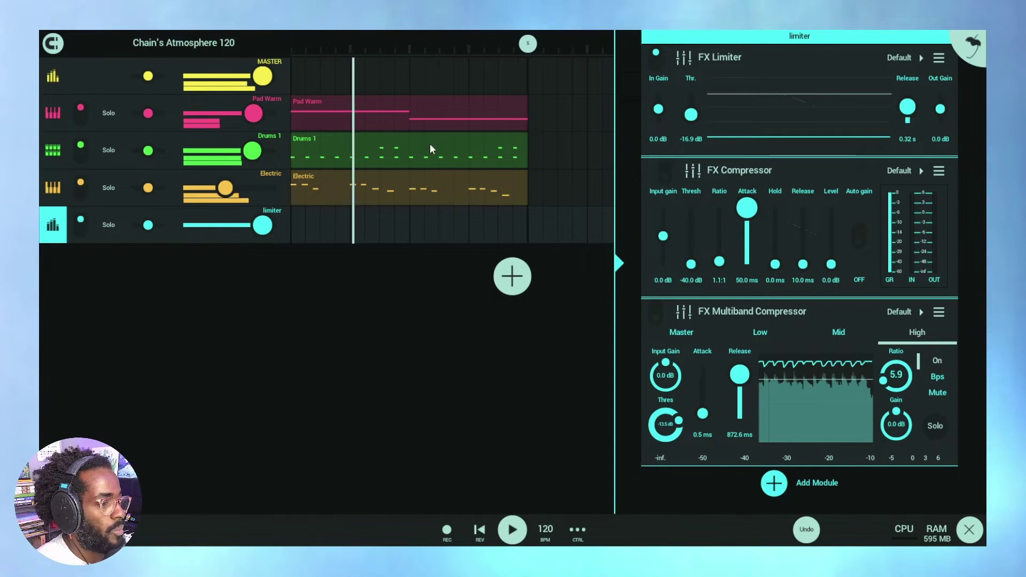
- Dismiss the new-track list without adding a track, and collapse then re-expand the track headers
{"action": "left_click", "coordinate": [521, 274]}
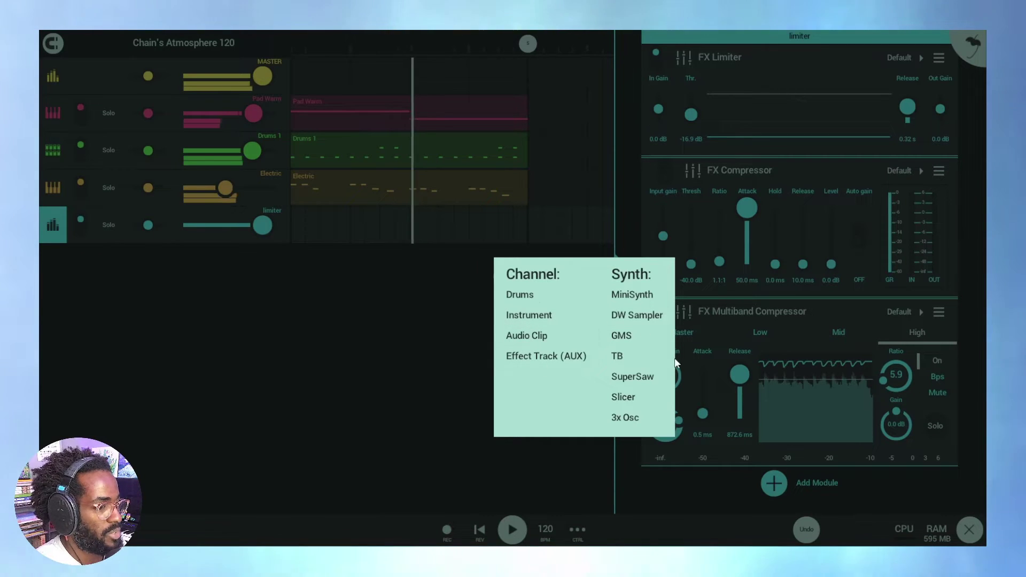
{"action": "left_click", "coordinate": [393, 355]}
{"action": "left_click", "coordinate": [66, 223]}
{"action": "left_click", "coordinate": [49, 238]}
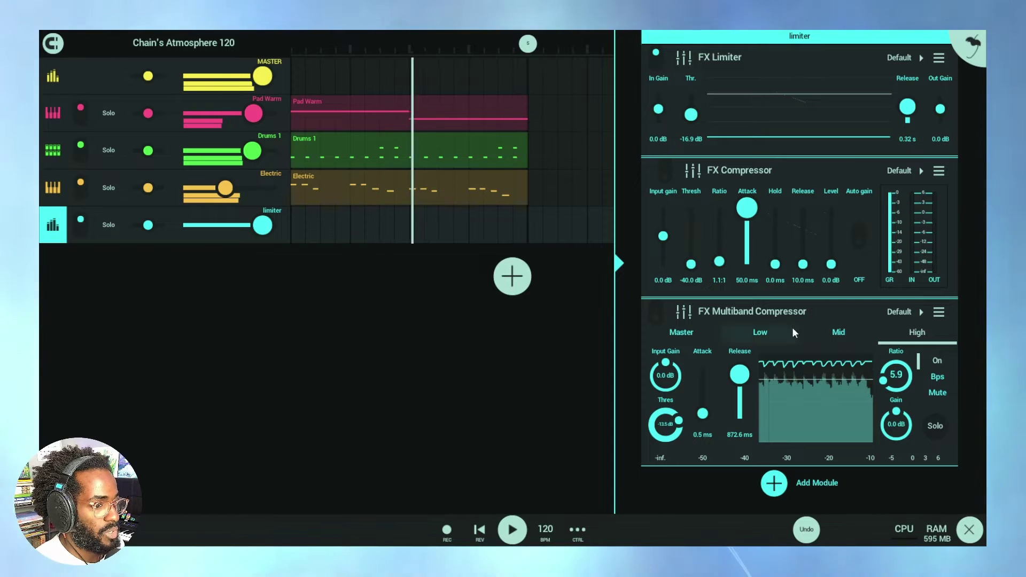
- Cycle the multiband compressor through its Mid and Low bands to the Master settings
{"action": "left_click", "coordinate": [825, 334]}
{"action": "left_click", "coordinate": [764, 331]}
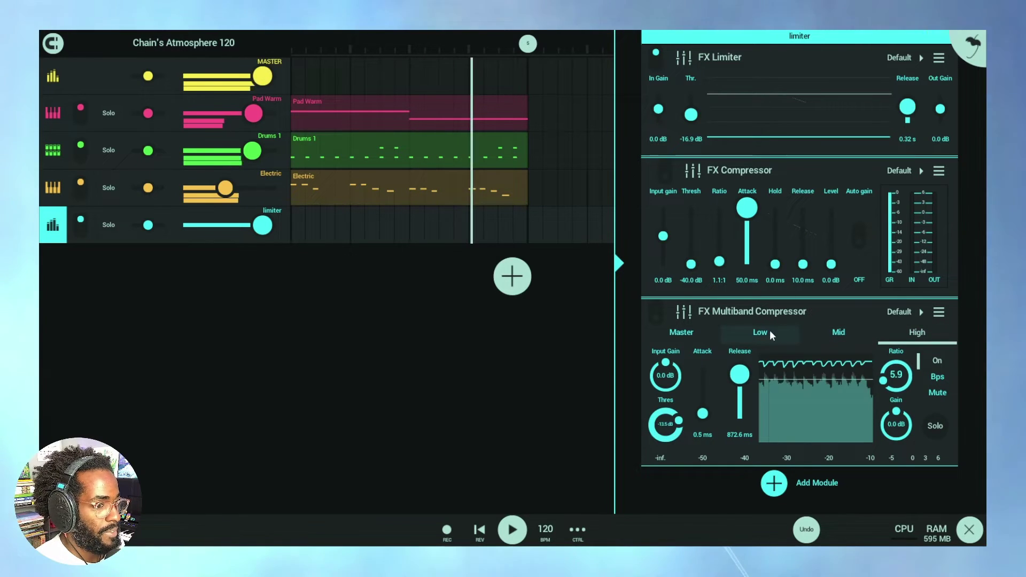
{"action": "left_click", "coordinate": [681, 332]}
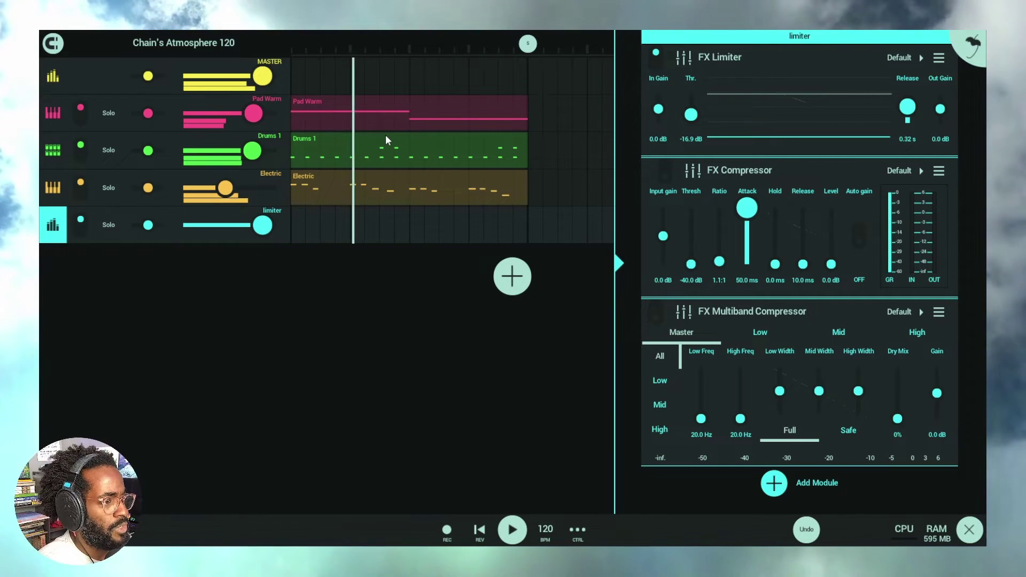
- Check the sends of the Pad Warm, Drums 1 and Electric tracks
{"action": "left_click", "coordinate": [52, 114]}
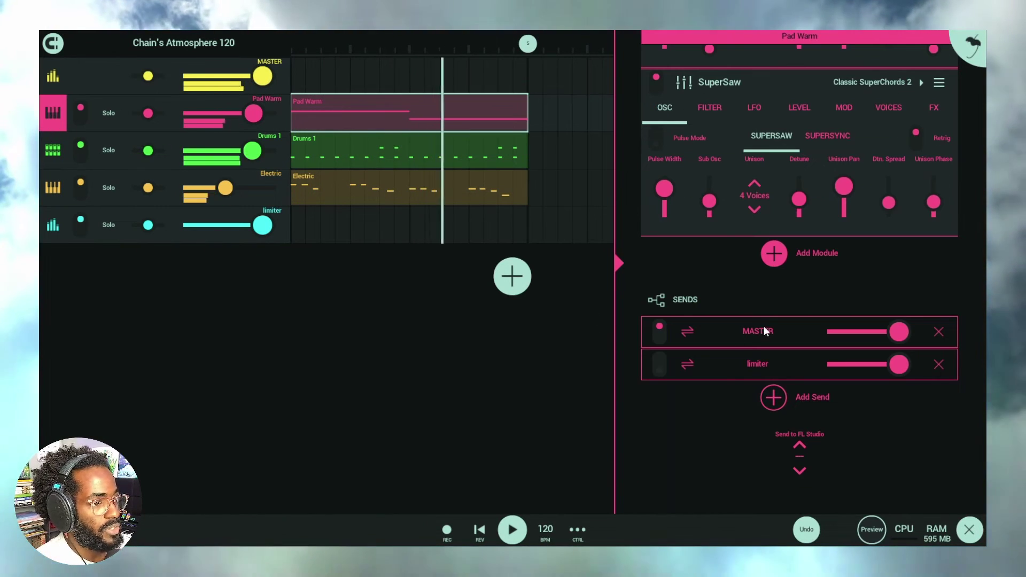
{"action": "left_click", "coordinate": [56, 149]}
{"action": "scroll", "coordinate": [724, 433], "scroll_direction": "down", "scroll_amount": 3}
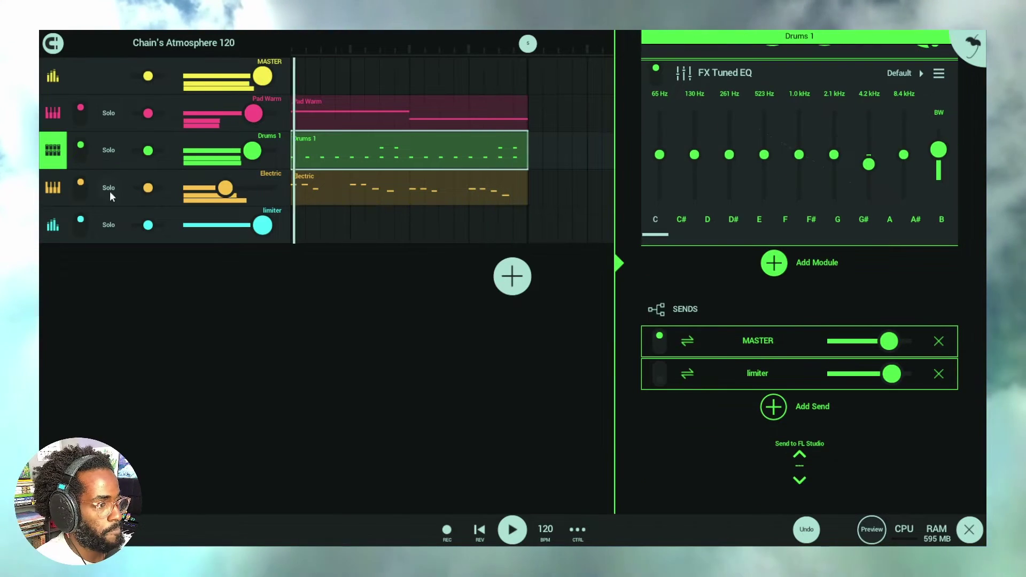
{"action": "left_click", "coordinate": [55, 194]}
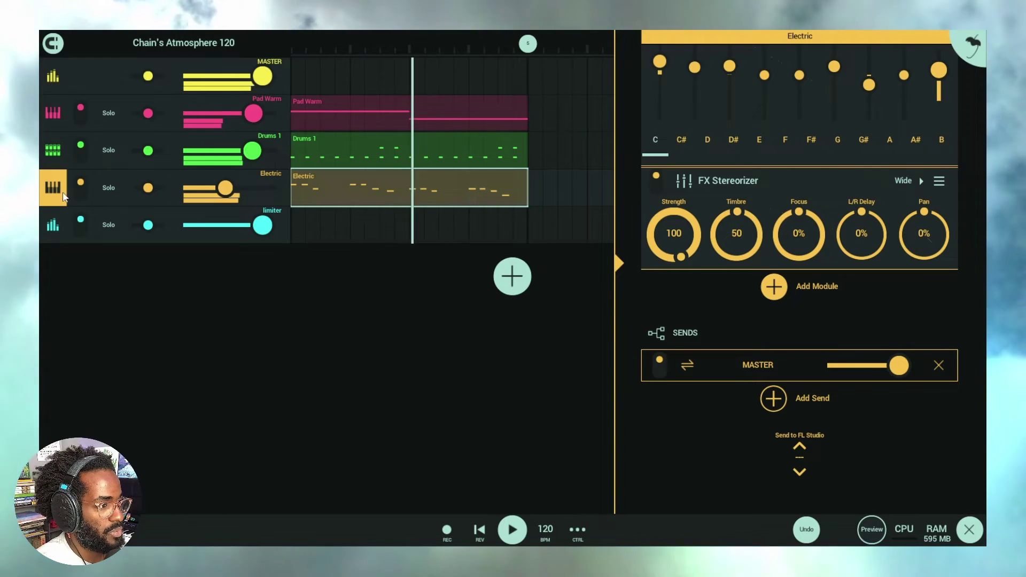
- Move Electric directly under MASTER, then reselect Pad Warm and the limiter track
{"action": "left_click_drag", "start_coordinate": [59, 192], "coordinate": [46, 114]}
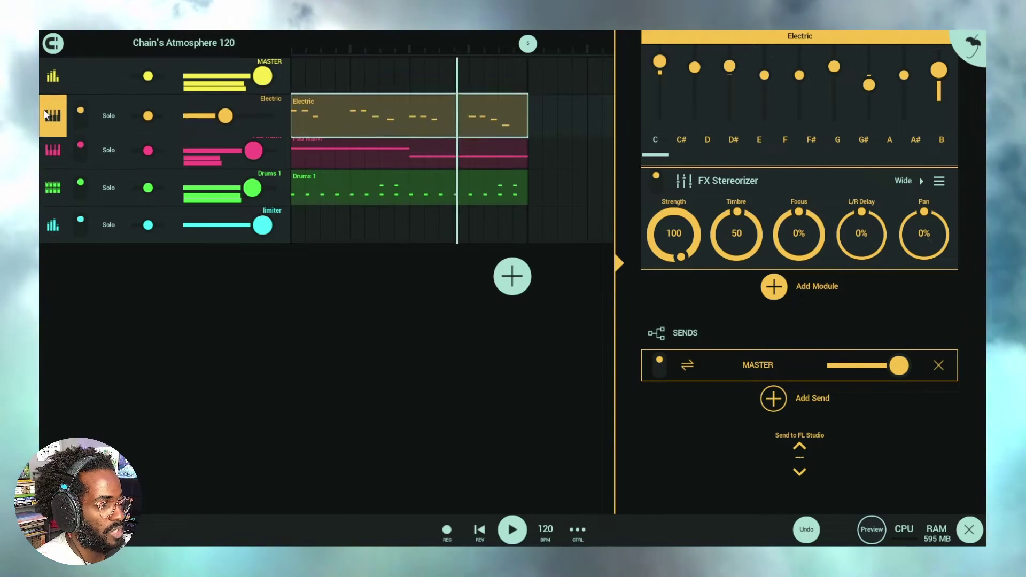
{"action": "left_click", "coordinate": [49, 150]}
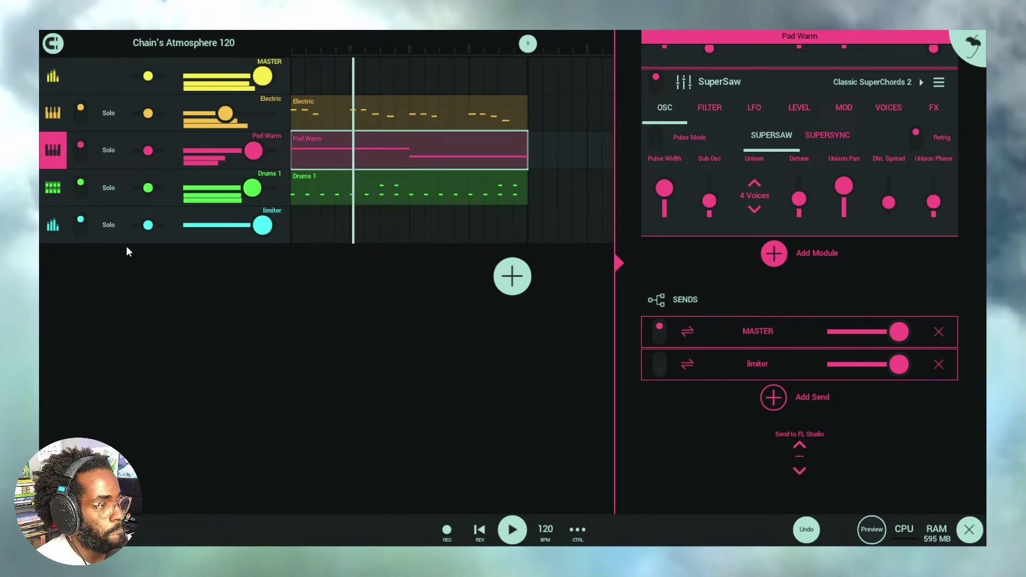
{"action": "left_click", "coordinate": [58, 225]}
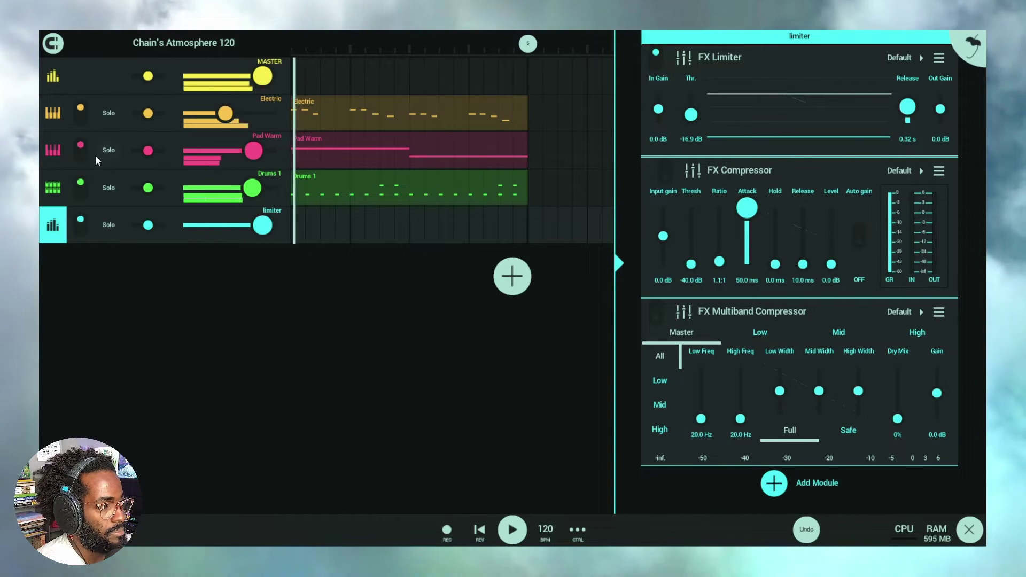
- Mute Pad Warm, route Drums 1 to the limiter instead of MASTER, and toggle the limiter's bypass
{"action": "left_click", "coordinate": [83, 144]}
{"action": "left_click", "coordinate": [54, 190]}
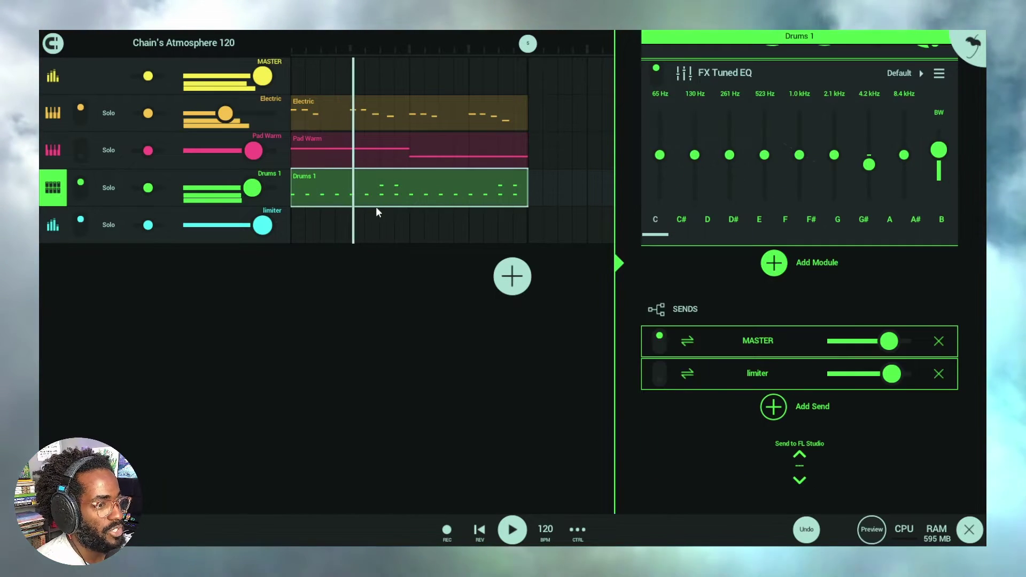
{"action": "left_click", "coordinate": [661, 342]}
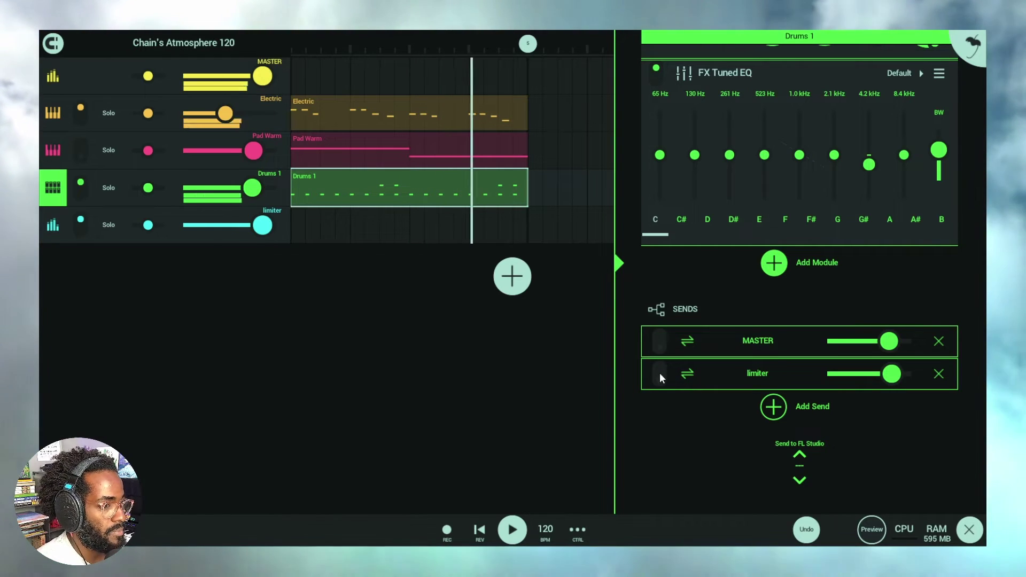
{"action": "left_click", "coordinate": [660, 373]}
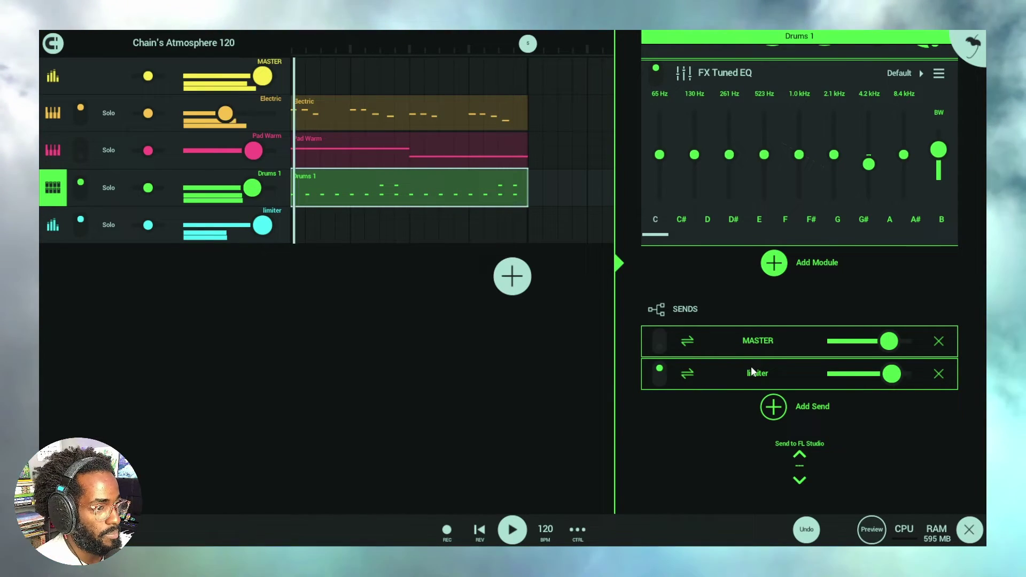
{"action": "left_click", "coordinate": [53, 225]}
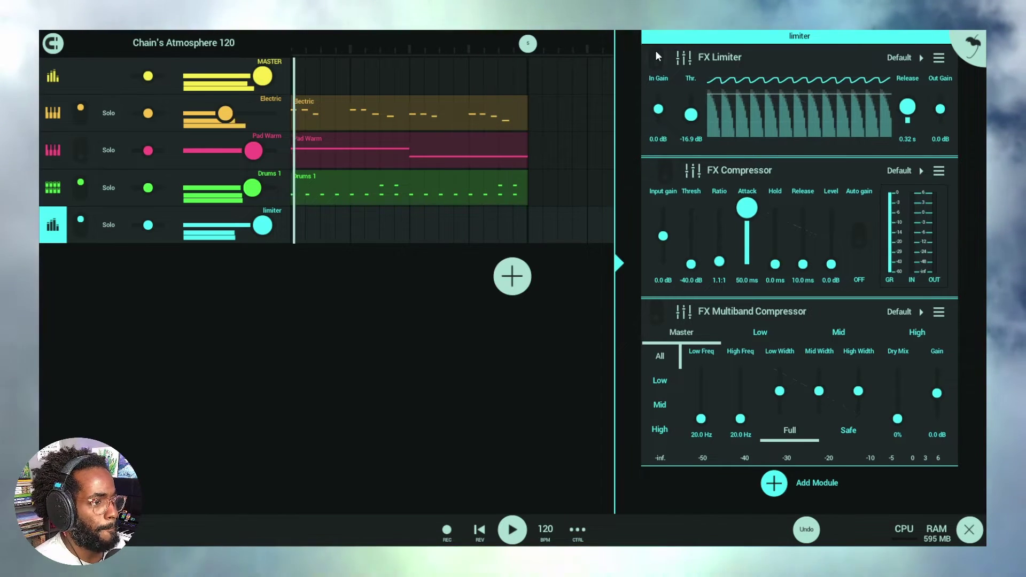
{"action": "left_click", "coordinate": [656, 55]}
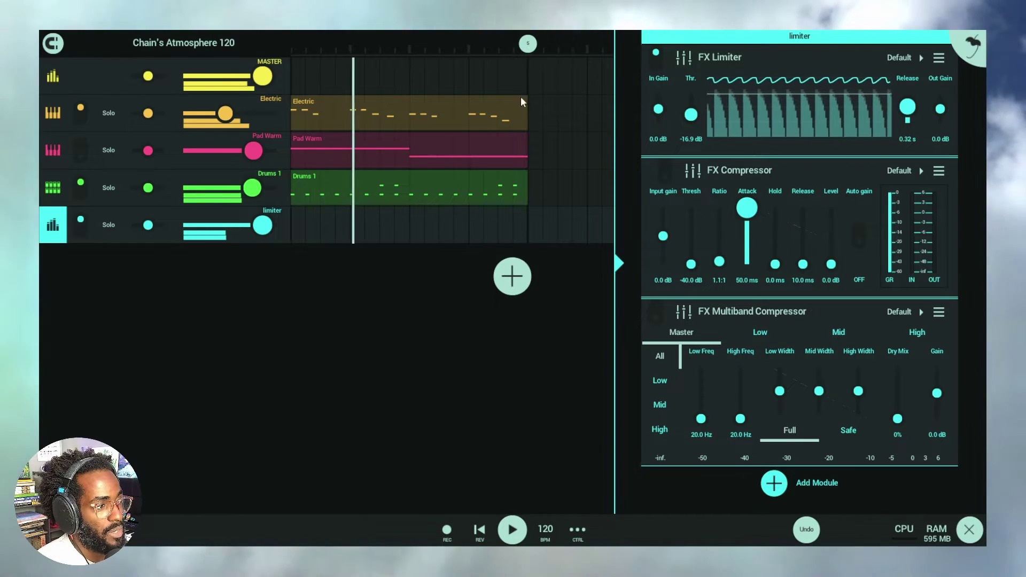
- Try sending Pad Warm to the limiter, then switch it back to sending to MASTER
{"action": "left_click", "coordinate": [53, 188]}
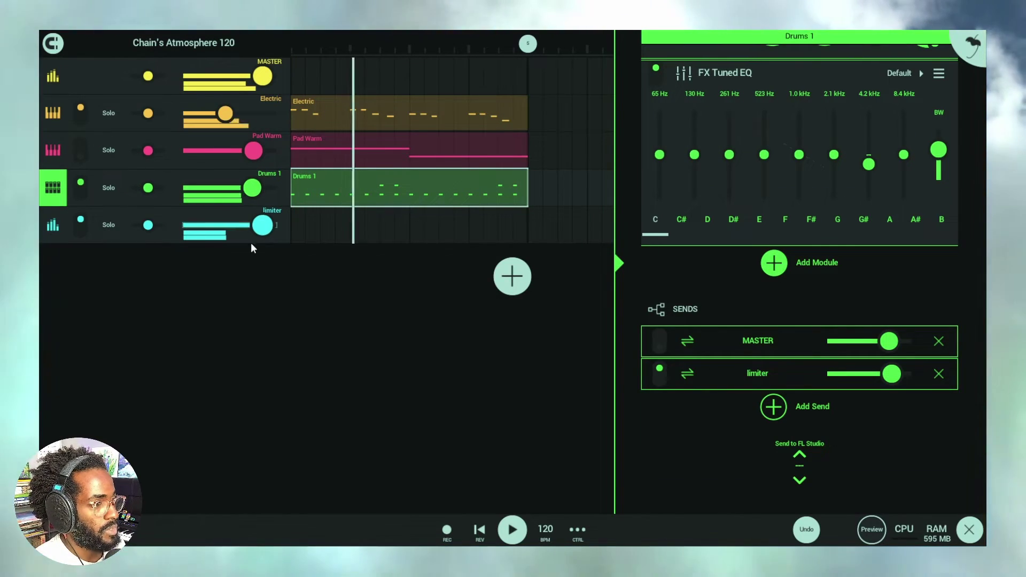
{"action": "left_click", "coordinate": [53, 225]}
{"action": "left_click", "coordinate": [56, 189]}
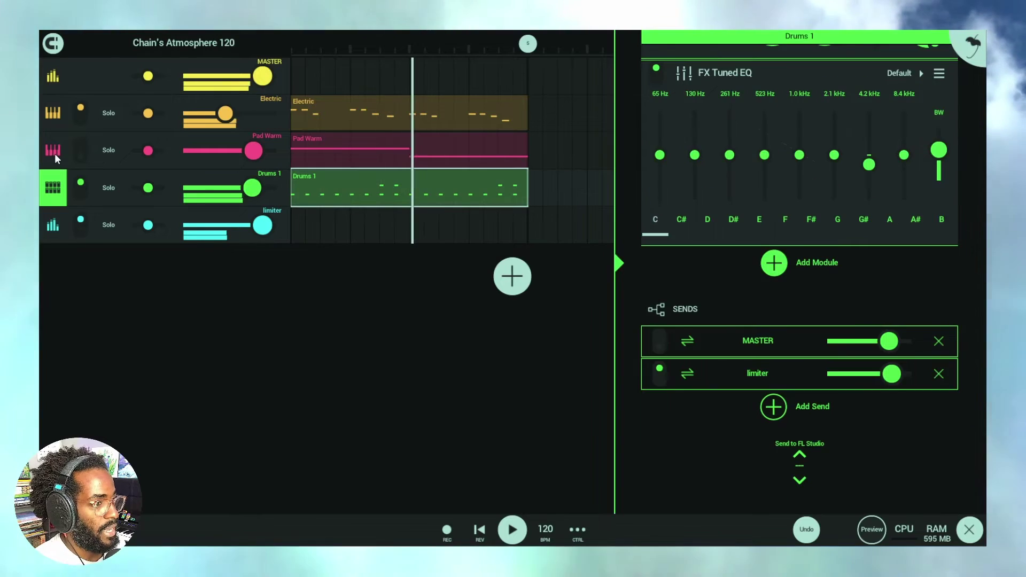
{"action": "left_click", "coordinate": [54, 151]}
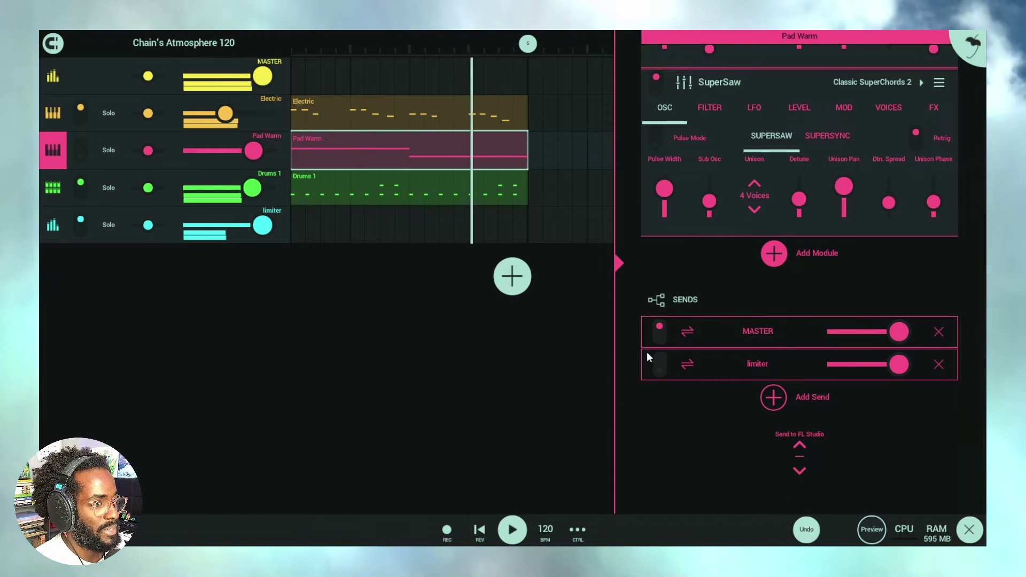
{"action": "left_click", "coordinate": [660, 328]}
{"action": "left_click", "coordinate": [660, 360]}
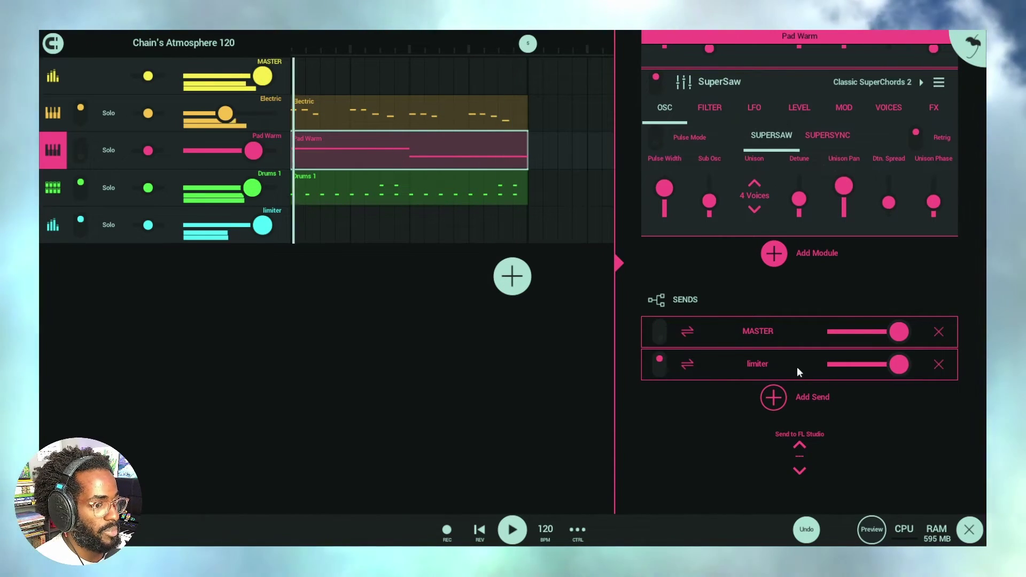
{"action": "left_click", "coordinate": [81, 152]}
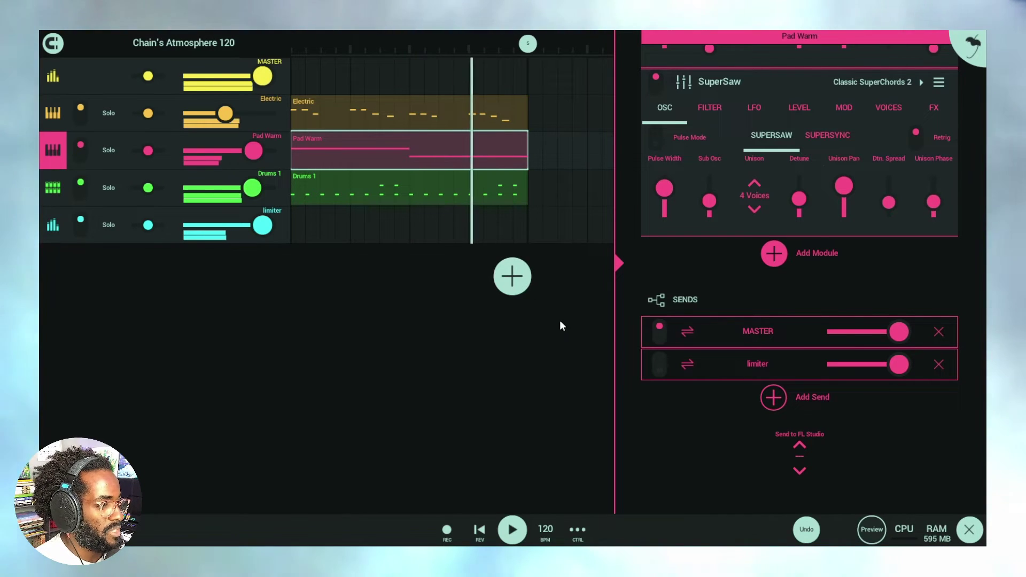
- Solo the Pad Warm, limiter and Drums 1 tracks
{"action": "left_click", "coordinate": [110, 151]}
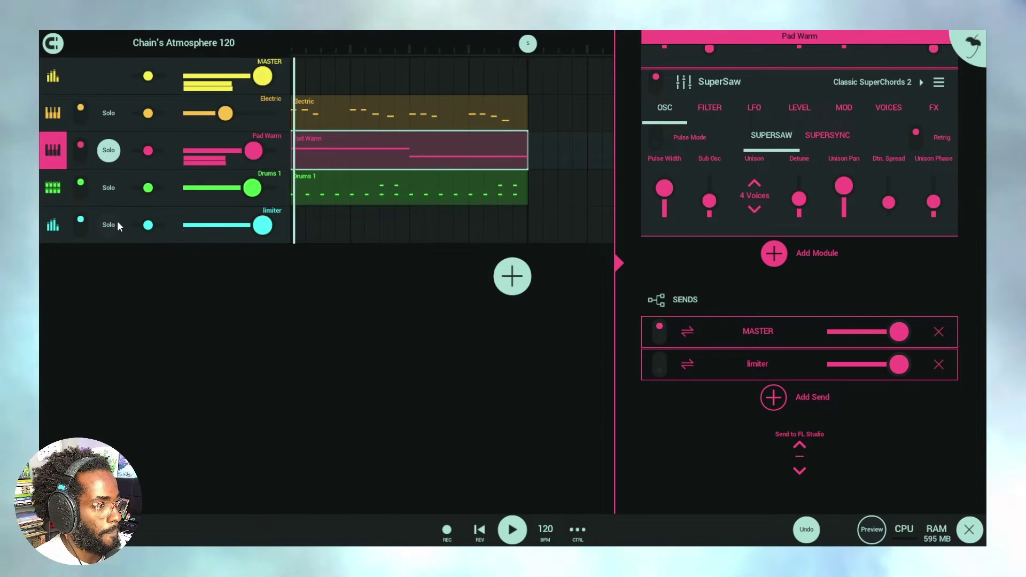
{"action": "left_click", "coordinate": [108, 225]}
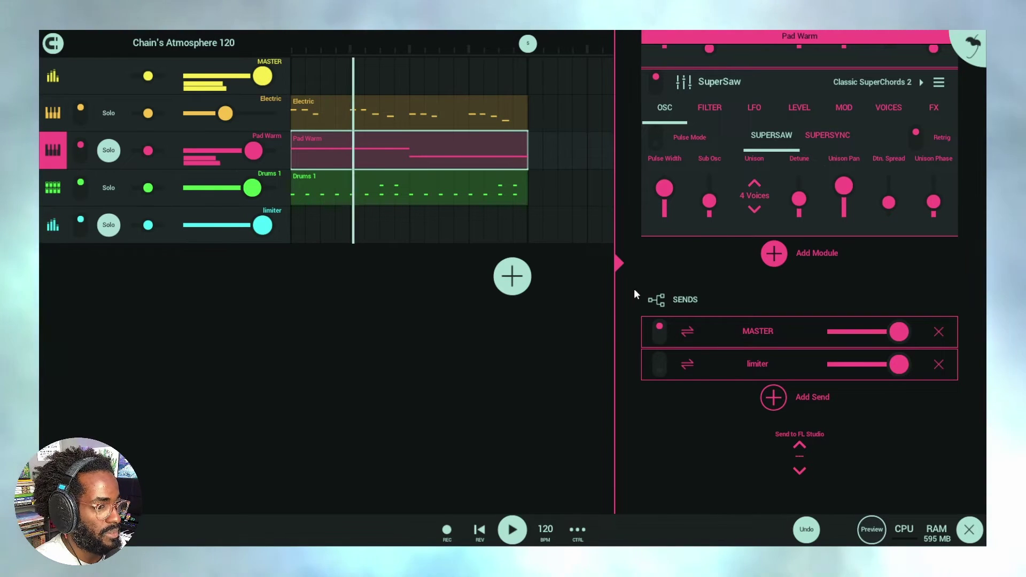
{"action": "left_click", "coordinate": [109, 187]}
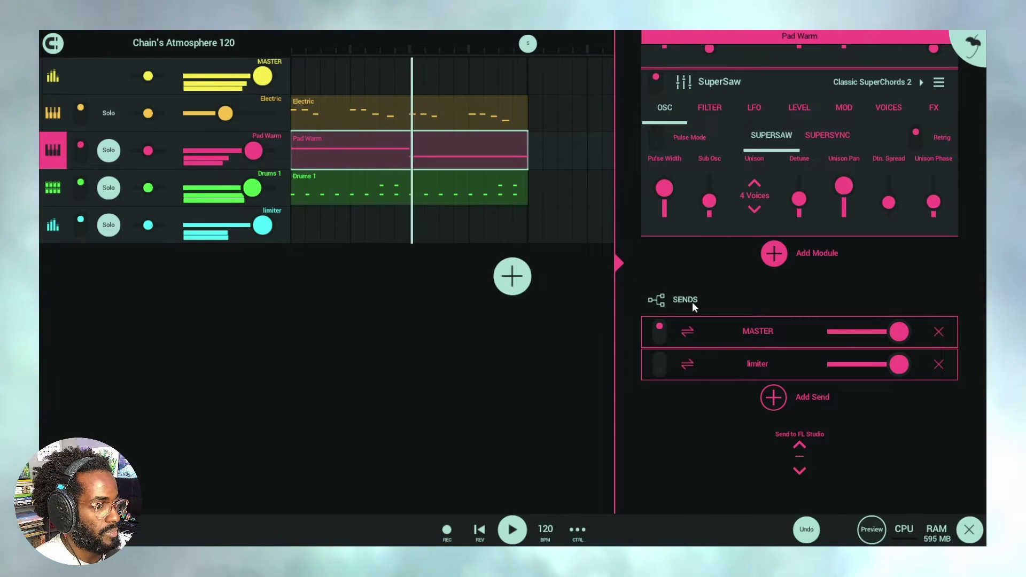
- Leave Drums 1 sending only to the limiter track, with the limiter still soloed
{"action": "left_click", "coordinate": [53, 188]}
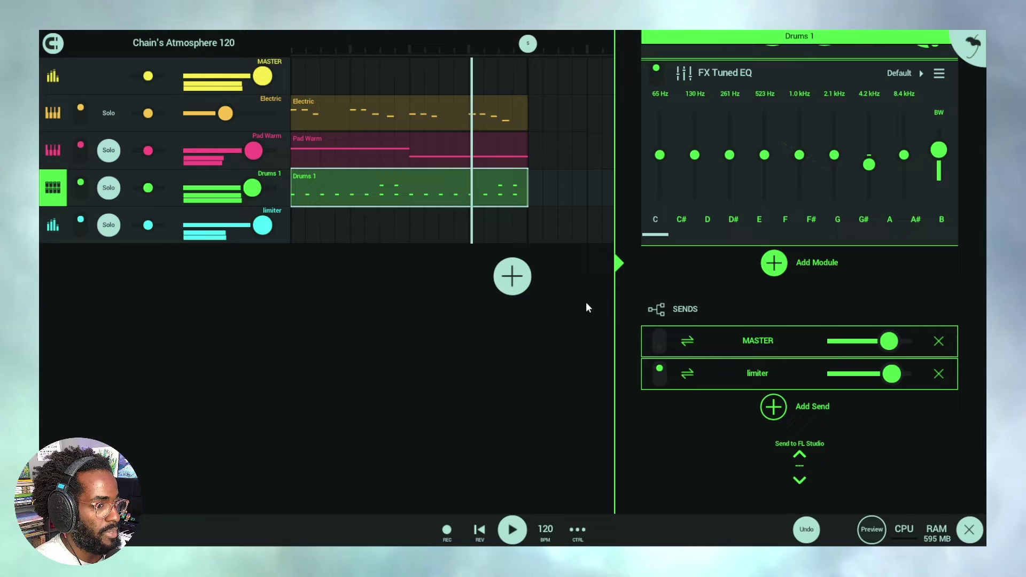
{"action": "left_click", "coordinate": [659, 347]}
{"action": "left_click", "coordinate": [661, 363]}
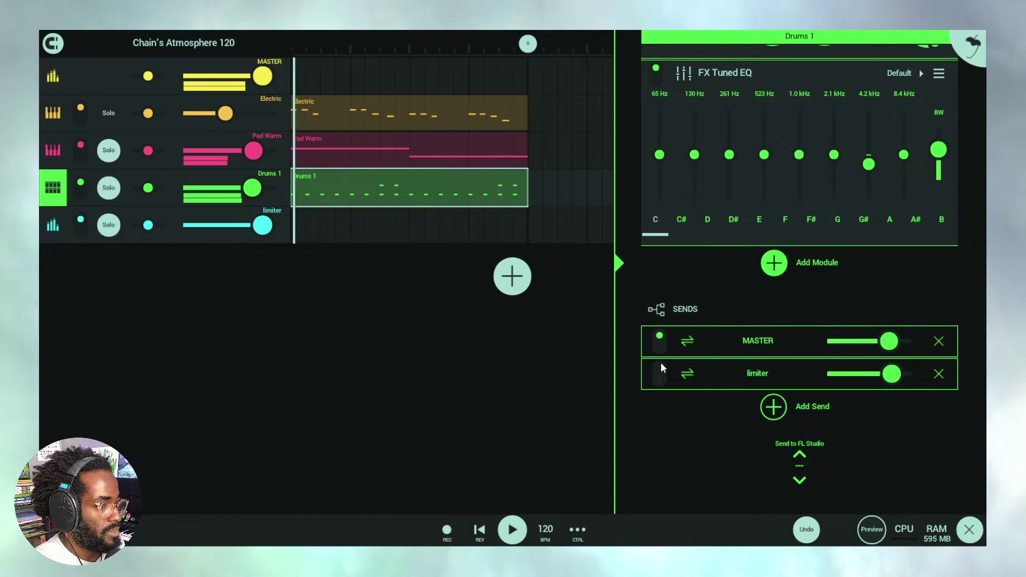
{"action": "left_click", "coordinate": [112, 225]}
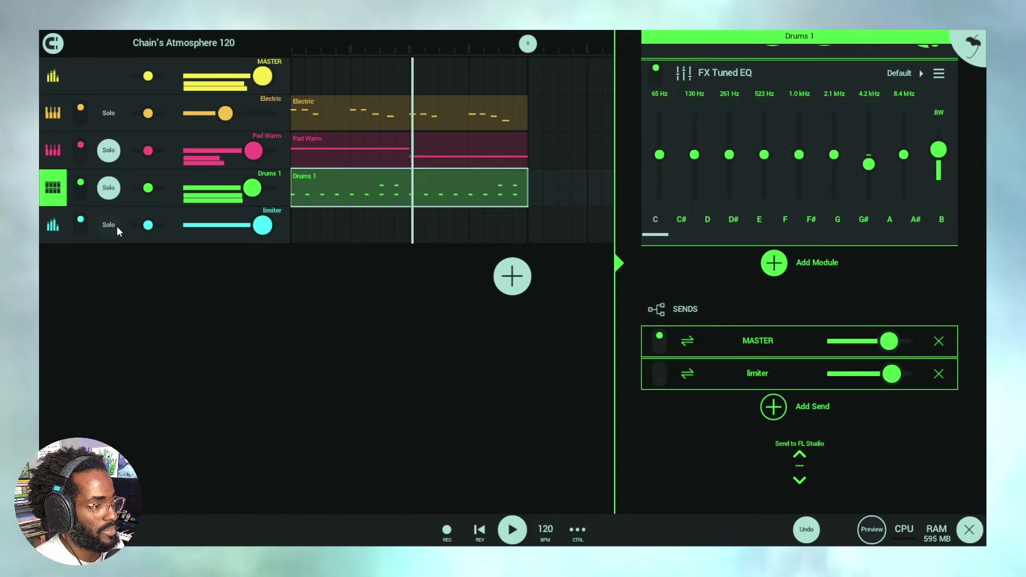
{"action": "left_click", "coordinate": [116, 226]}
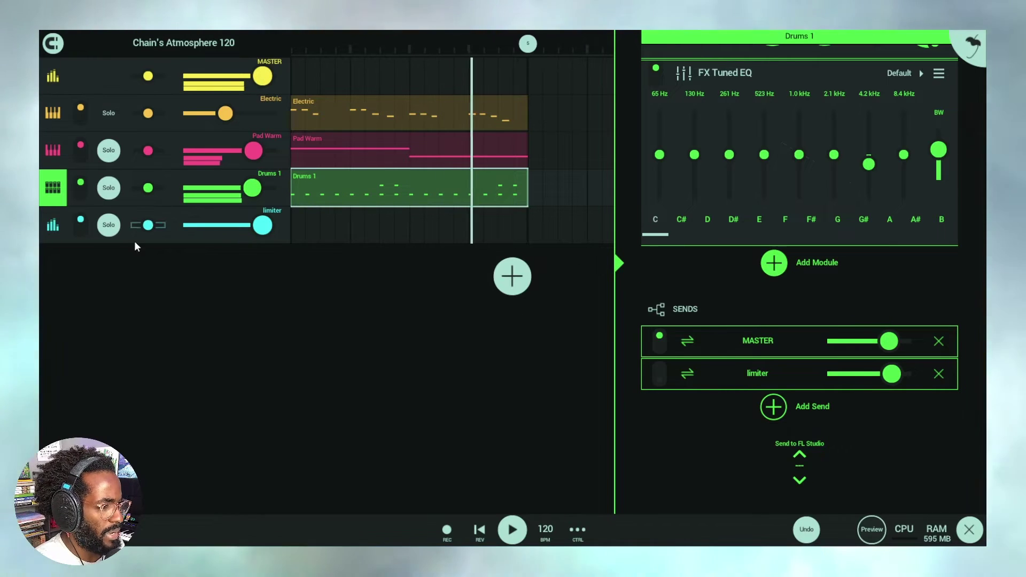
{"action": "left_click", "coordinate": [659, 374]}
{"action": "left_click", "coordinate": [659, 338]}
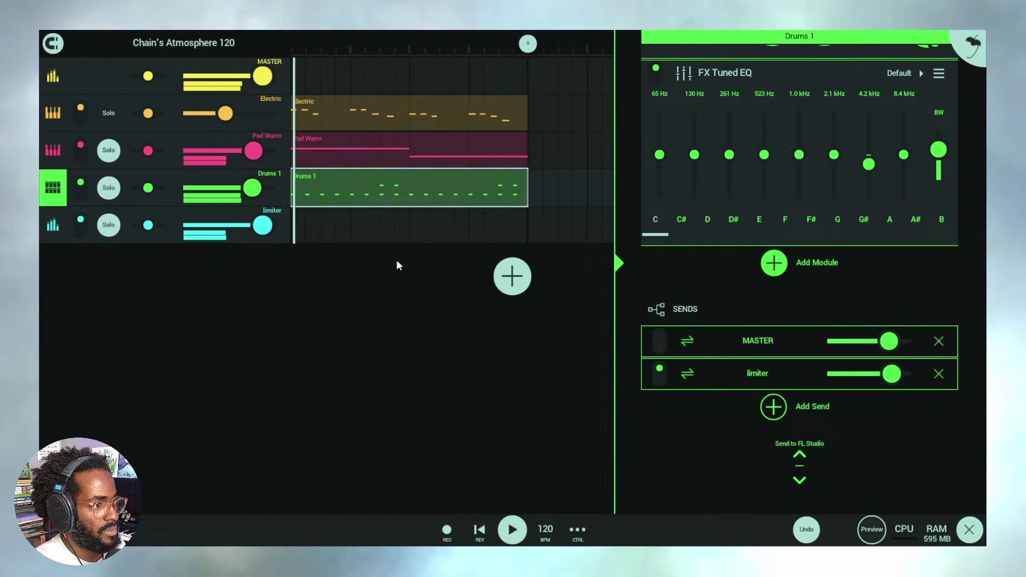
- Raise the FX Limiter threshold to -16.0 dB and return to Pad Warm
{"action": "left_click", "coordinate": [54, 228]}
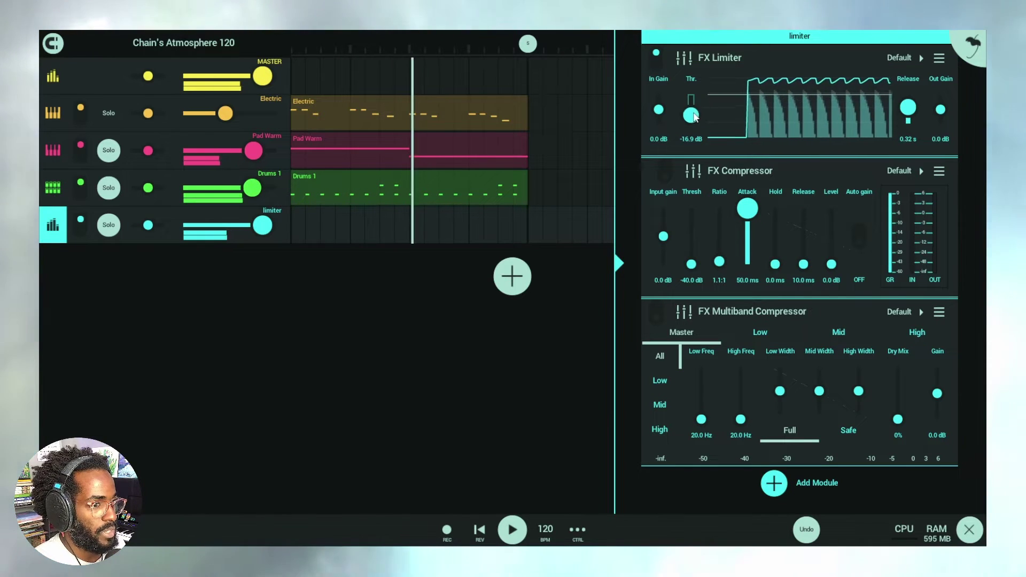
{"action": "left_click_drag", "start_coordinate": [693, 116], "coordinate": [693, 115]}
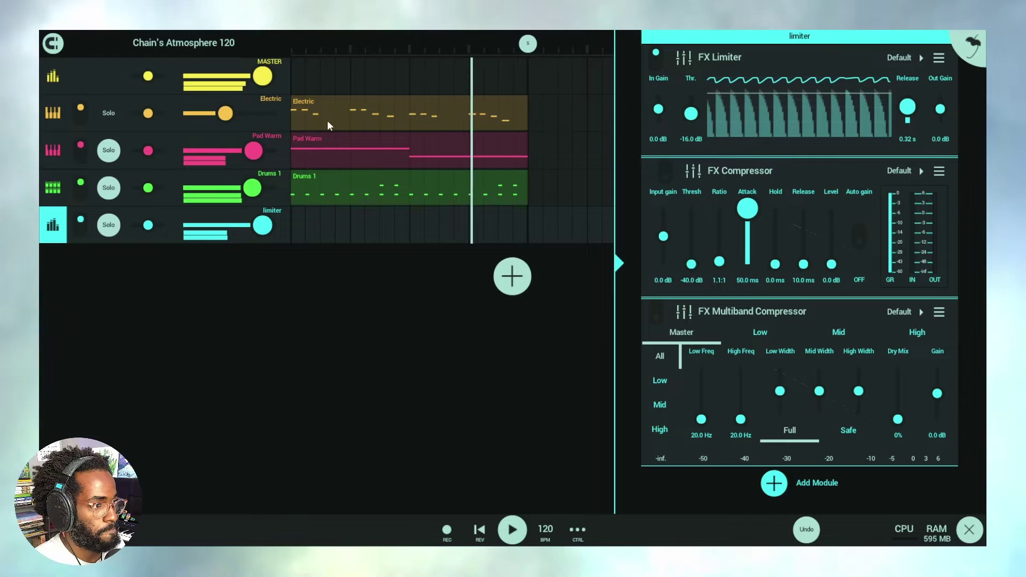
{"action": "left_click", "coordinate": [58, 154]}
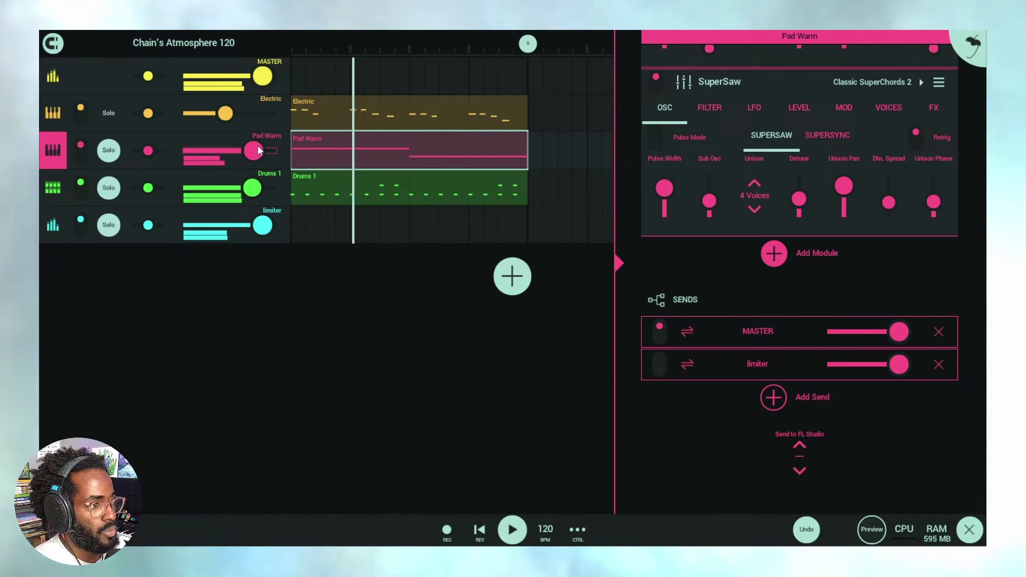
- Turn off Pad Warm's MASTER send so it feeds only the limiter
{"action": "scroll", "coordinate": [968, 176], "scroll_direction": "up", "scroll_amount": 1}
{"action": "scroll", "coordinate": [968, 179], "scroll_direction": "up", "scroll_amount": 2}
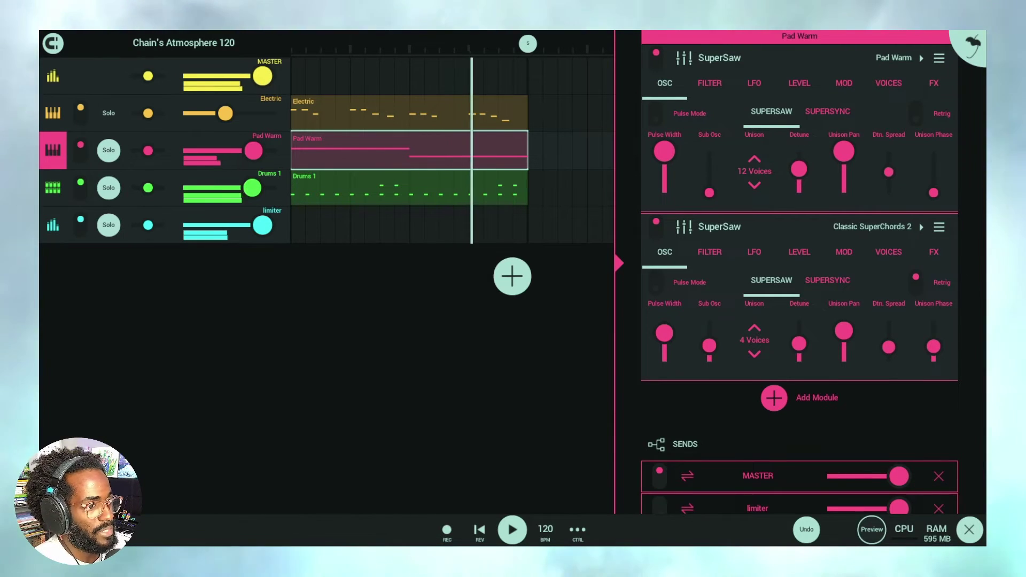
{"action": "scroll", "coordinate": [979, 275], "scroll_direction": "down", "scroll_amount": 2}
{"action": "scroll", "coordinate": [979, 275], "scroll_direction": "down", "scroll_amount": 1}
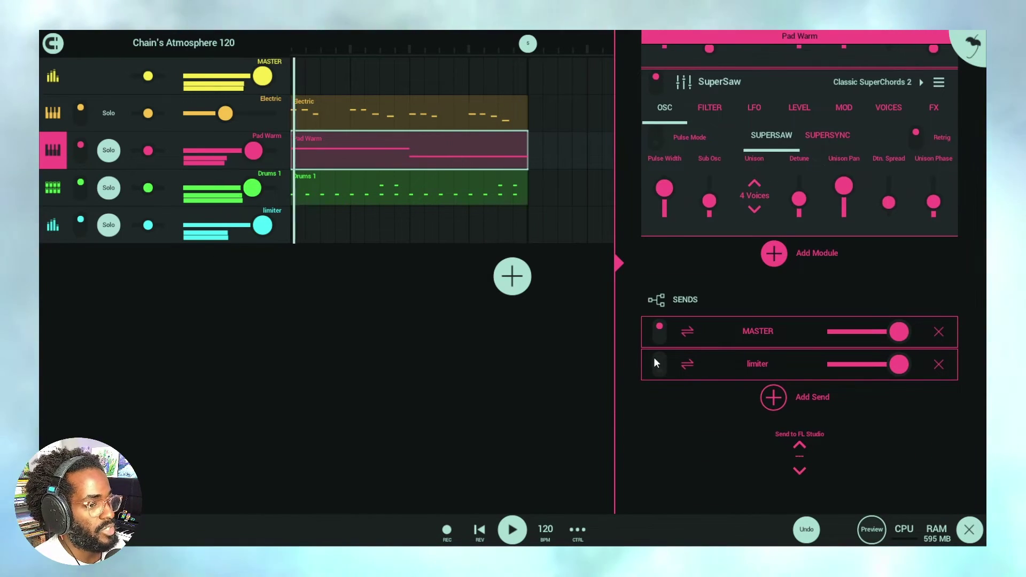
{"action": "left_click", "coordinate": [661, 334]}
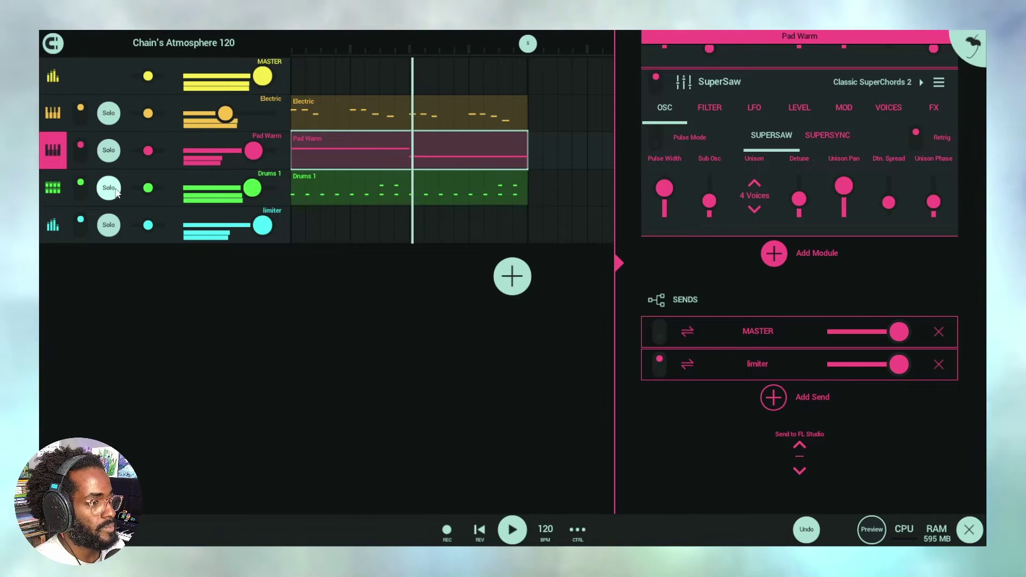
- Solo and unsolo Electric to clear solos, then select Drums 1
{"action": "left_click", "coordinate": [110, 116]}
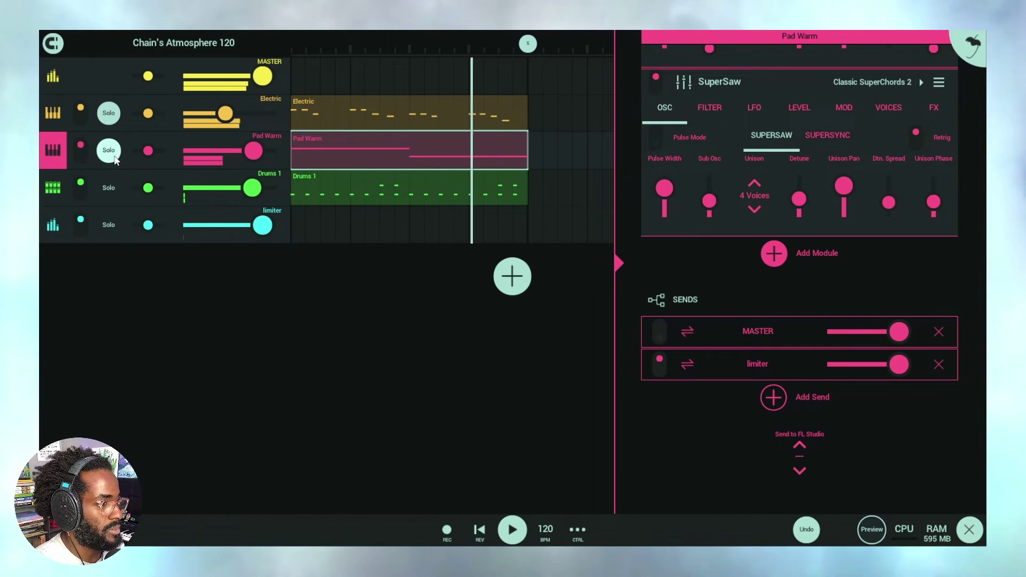
{"action": "left_click", "coordinate": [110, 114]}
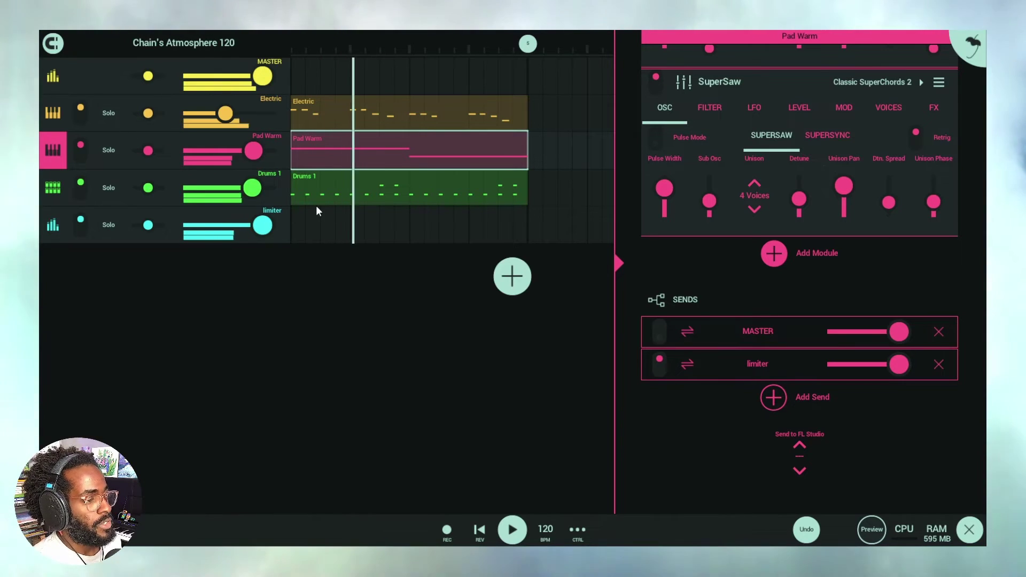
{"action": "left_click", "coordinate": [53, 195]}
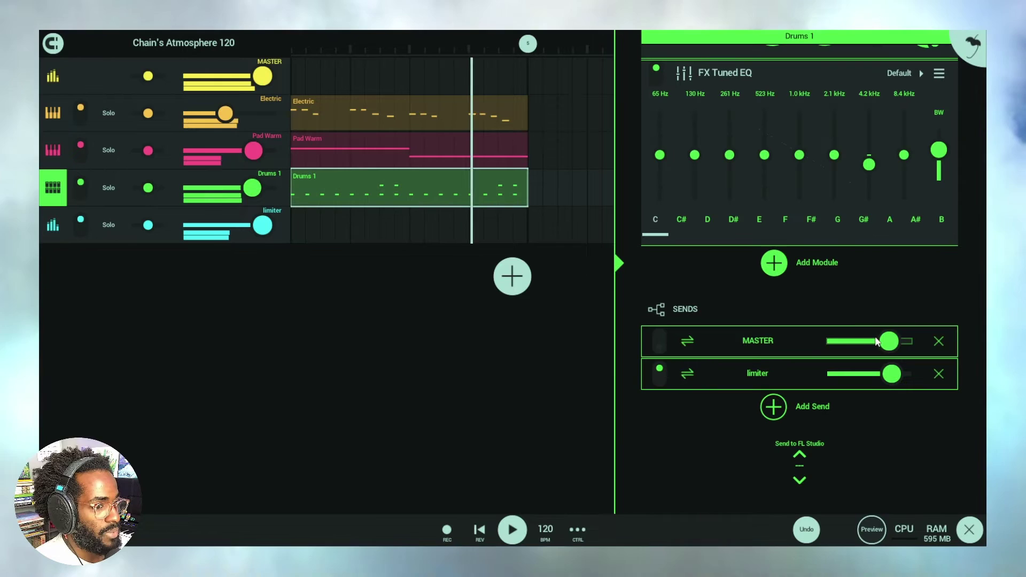
- Enable Drums 1's MASTER send and set its level slightly below the limiter send
{"action": "left_click", "coordinate": [662, 341]}
{"action": "left_click_drag", "start_coordinate": [832, 341], "coordinate": [896, 339]}
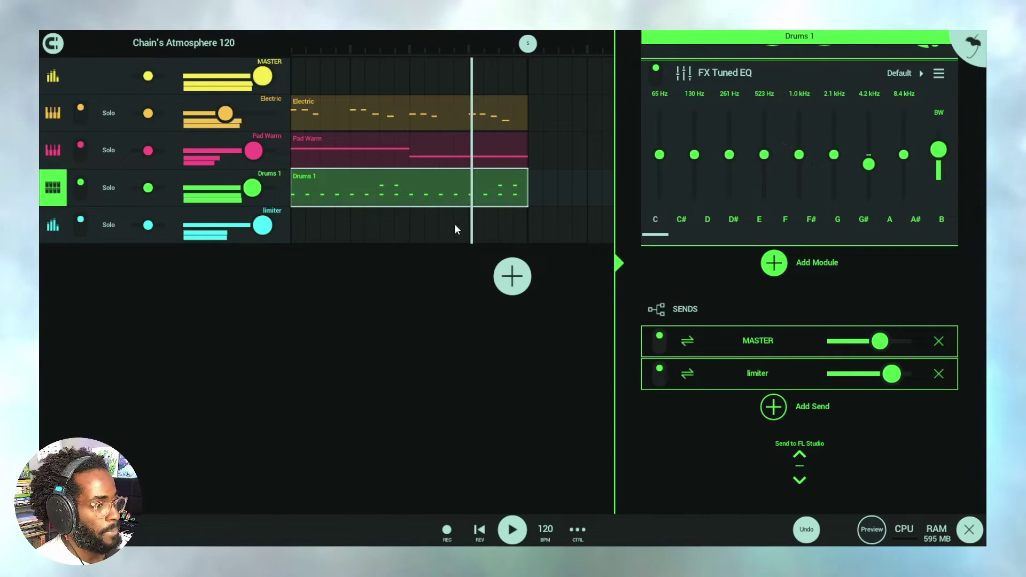
{"action": "left_click", "coordinate": [762, 373]}
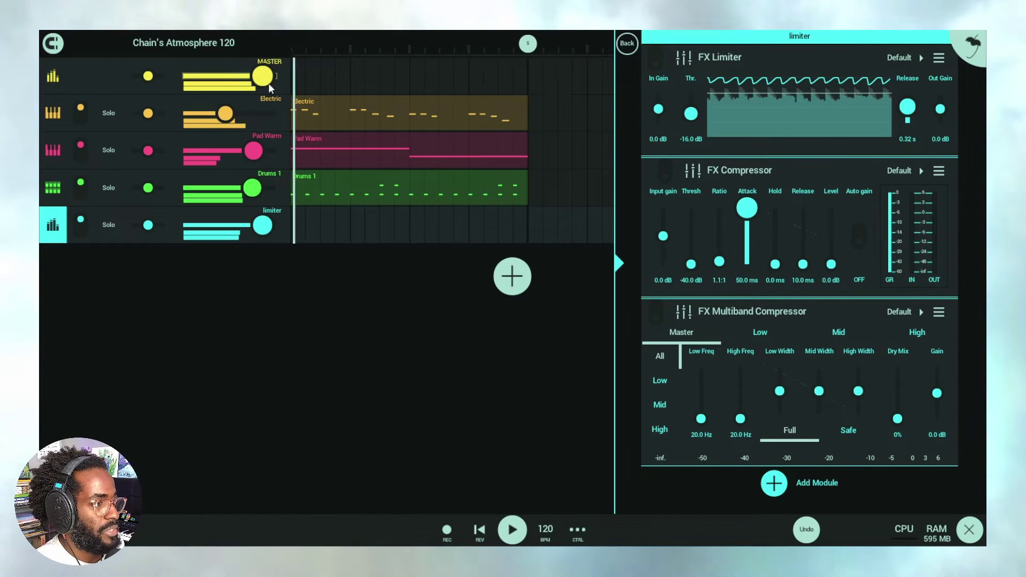
- Raise the MASTER limiter's threshold to -6.0 dB, then return to the limiter track's chain
{"action": "left_click", "coordinate": [98, 80]}
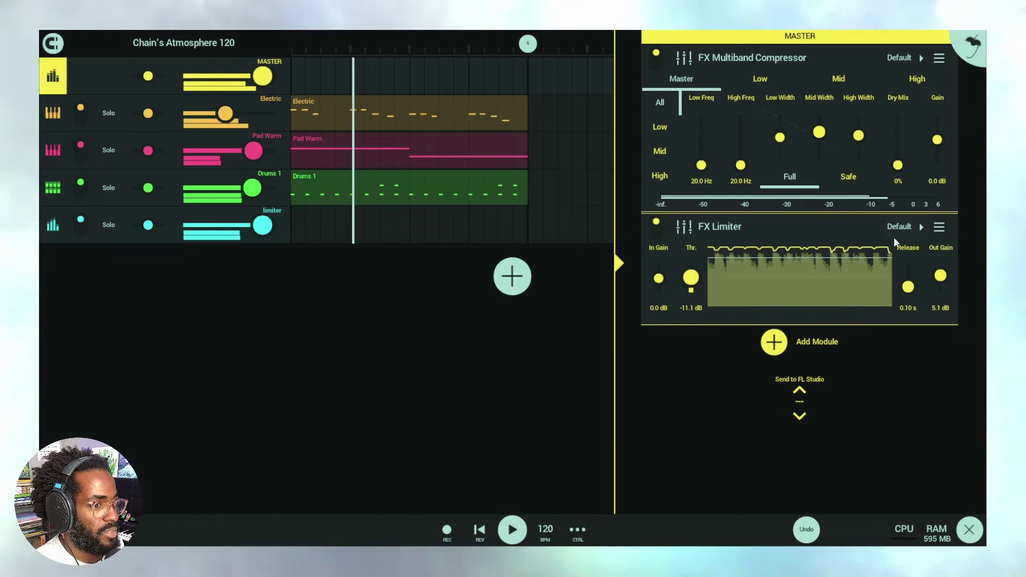
{"action": "left_click_drag", "start_coordinate": [700, 280], "coordinate": [692, 271]}
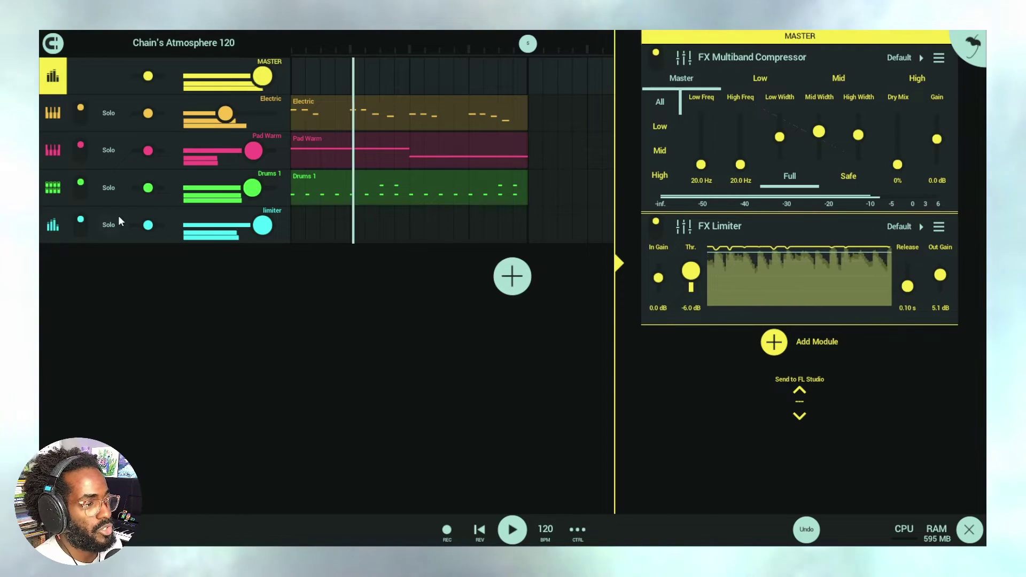
{"action": "left_click", "coordinate": [53, 226]}
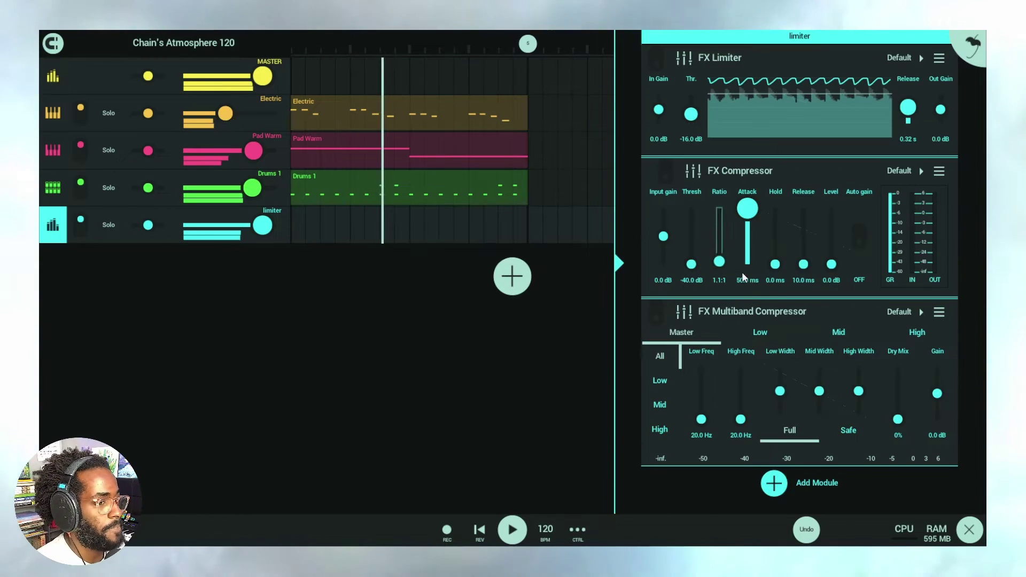
- Enable the limiter track's FX Compressor at -24.6 dB threshold, 4.7:1 ratio, 15.4 ms attack, 10.0 ms release
{"action": "left_click", "coordinate": [663, 170]}
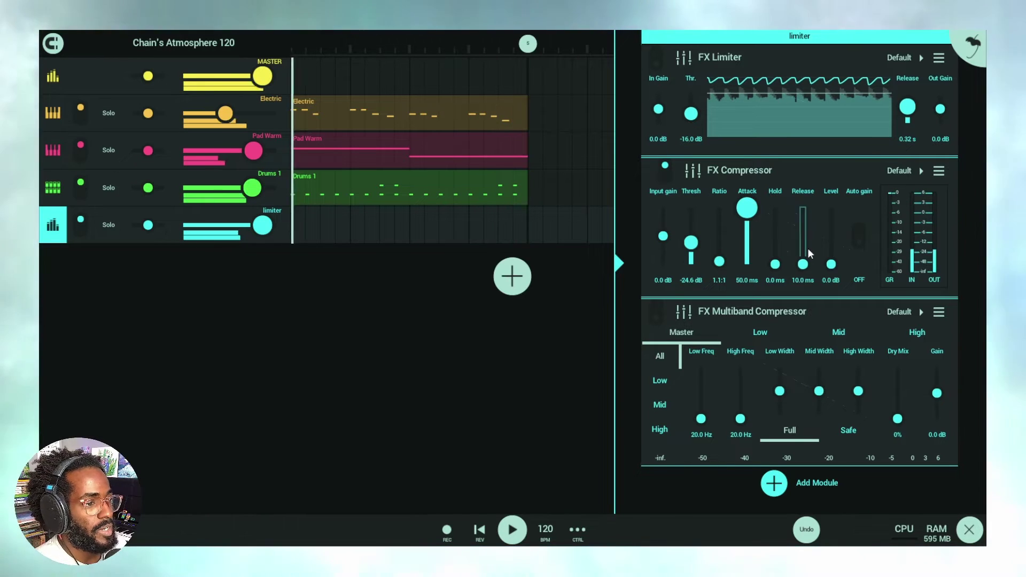
{"action": "left_click_drag", "start_coordinate": [691, 264], "coordinate": [725, 235]}
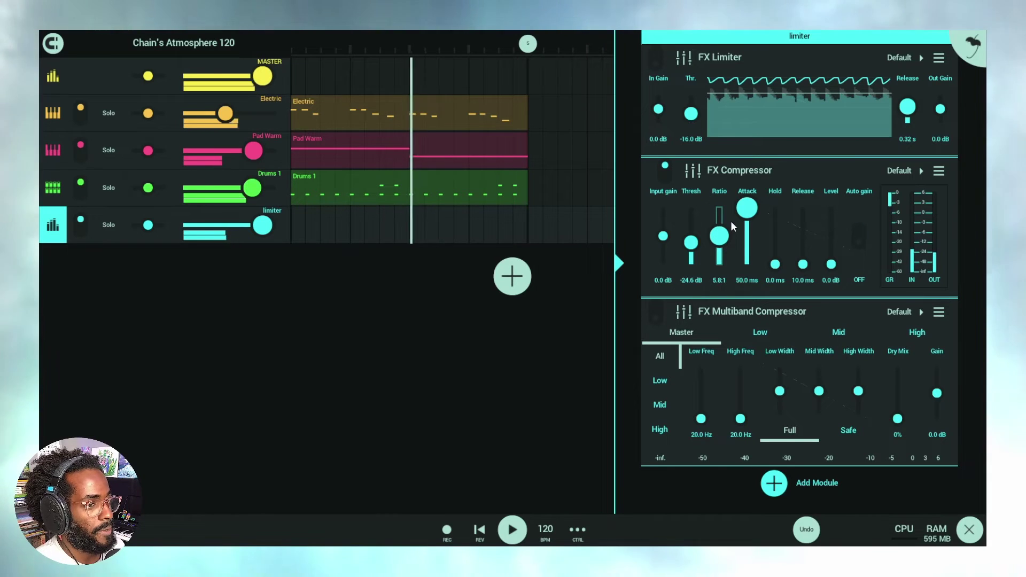
{"action": "left_click_drag", "start_coordinate": [731, 222], "coordinate": [739, 241]}
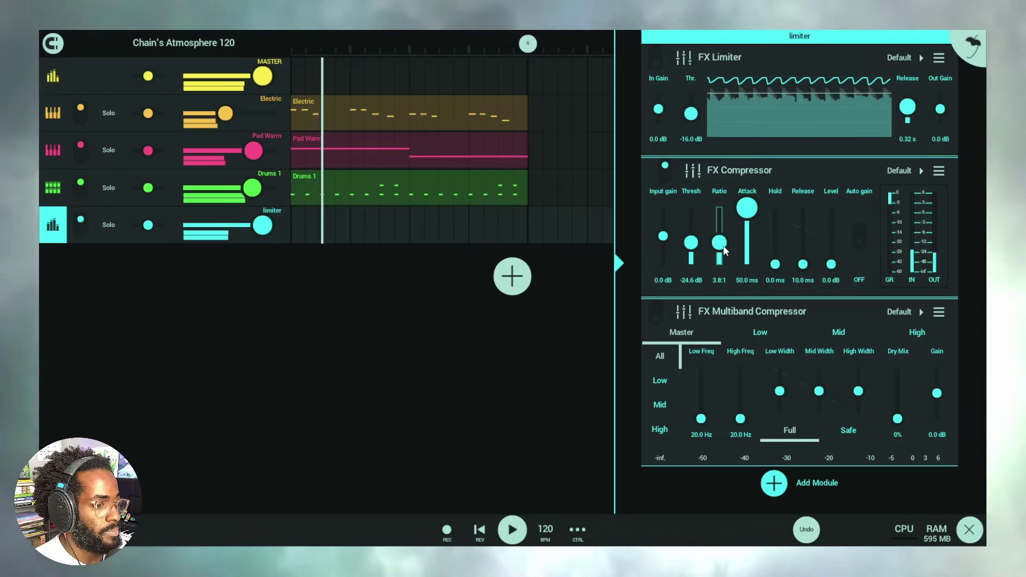
{"action": "left_click_drag", "start_coordinate": [747, 208], "coordinate": [746, 261]}
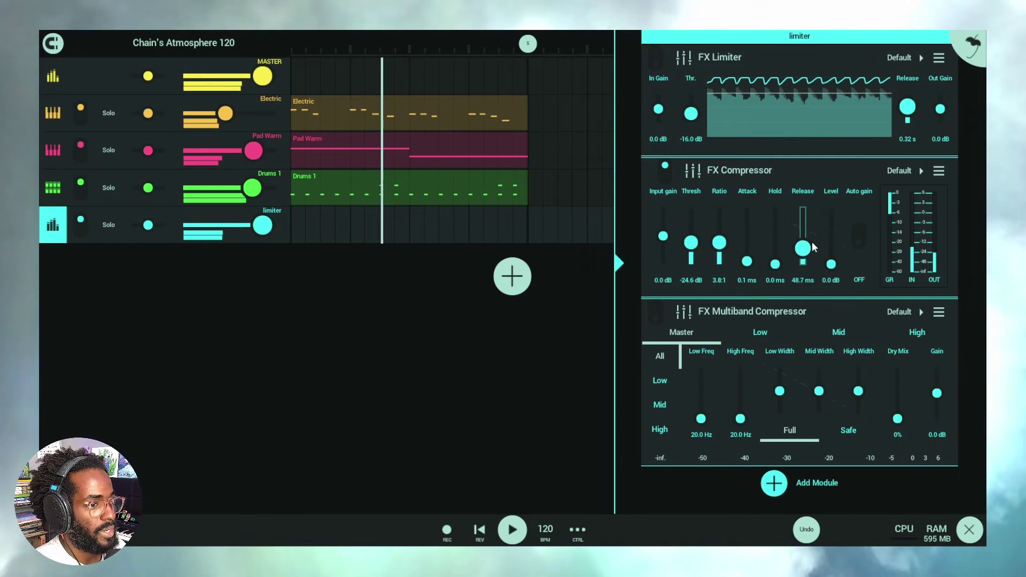
{"action": "left_click_drag", "start_coordinate": [813, 229], "coordinate": [818, 248]}
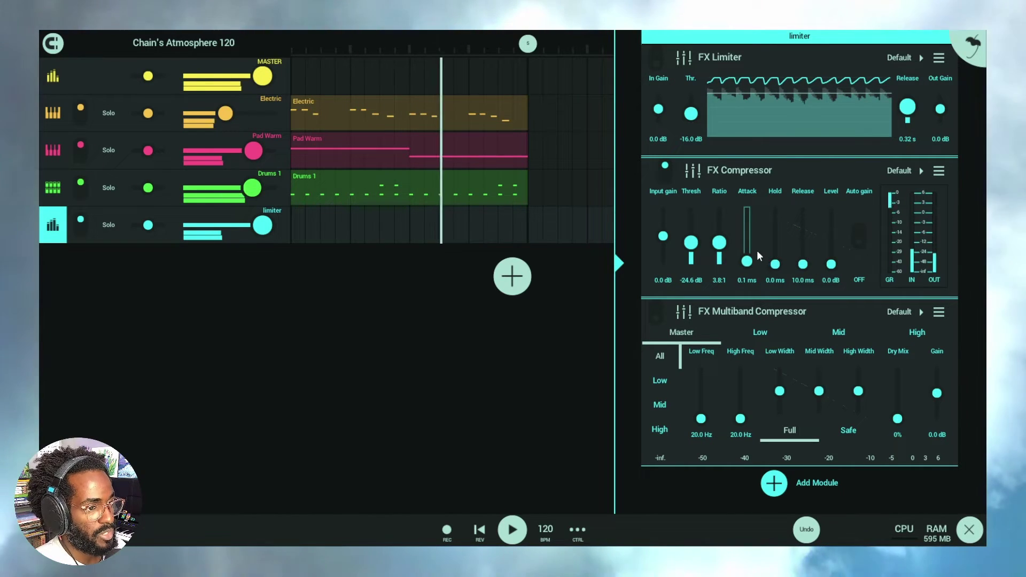
{"action": "mouse_move", "coordinate": [756, 250]}
{"action": "left_mouse_down"}
{"action": "mouse_move", "coordinate": [756, 224]}
{"action": "mouse_move", "coordinate": [763, 267]}
{"action": "mouse_move", "coordinate": [746, 264]}
{"action": "left_mouse_up"}
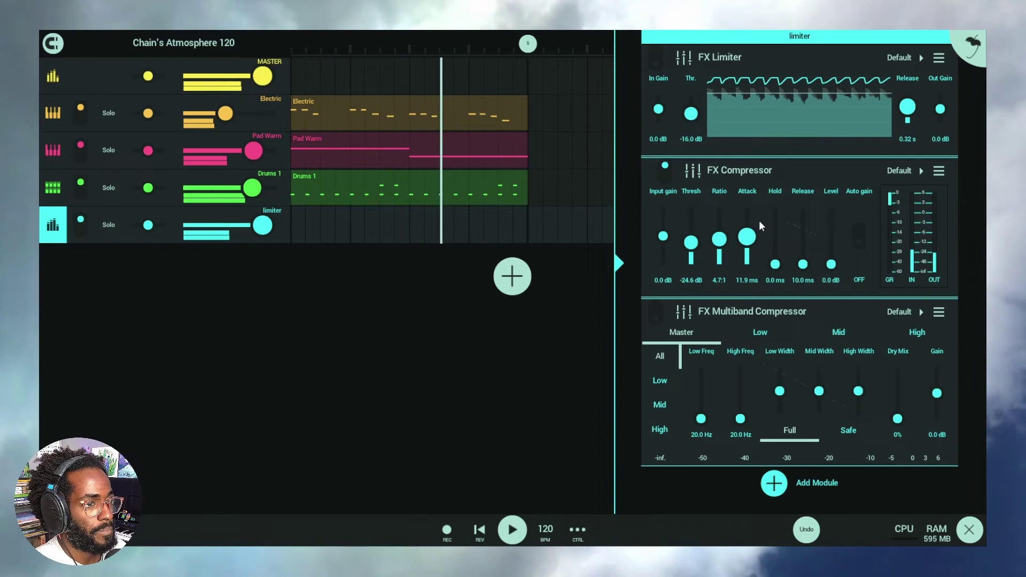
{"action": "left_click_drag", "start_coordinate": [759, 220], "coordinate": [762, 203]}
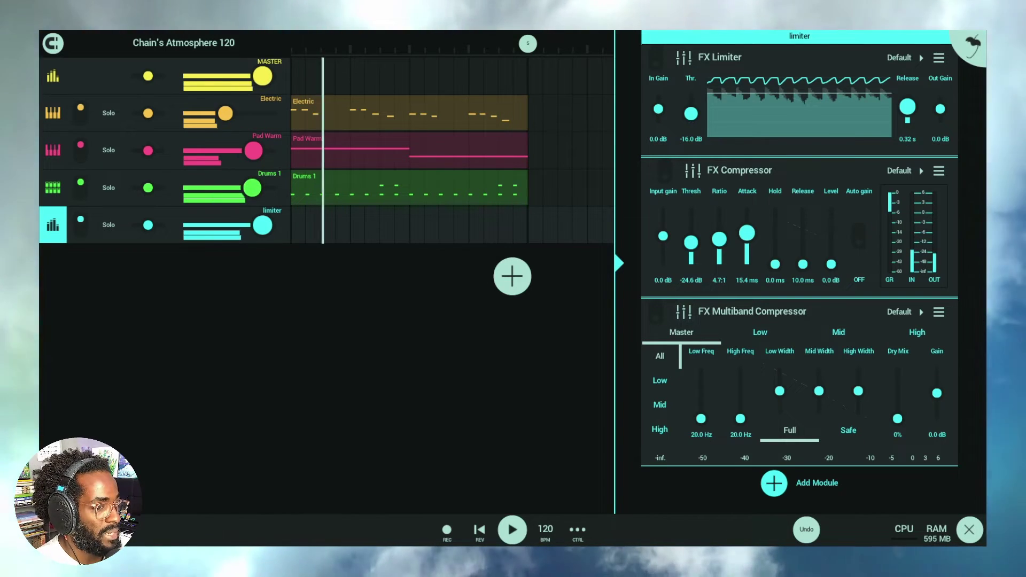
- Enable the FX Multiband Compressor and raise its Low band ratio from 1.8 to 5.9
{"action": "scroll", "coordinate": [785, 269], "scroll_direction": "down", "scroll_amount": 3}
{"action": "left_click", "coordinate": [660, 229]}
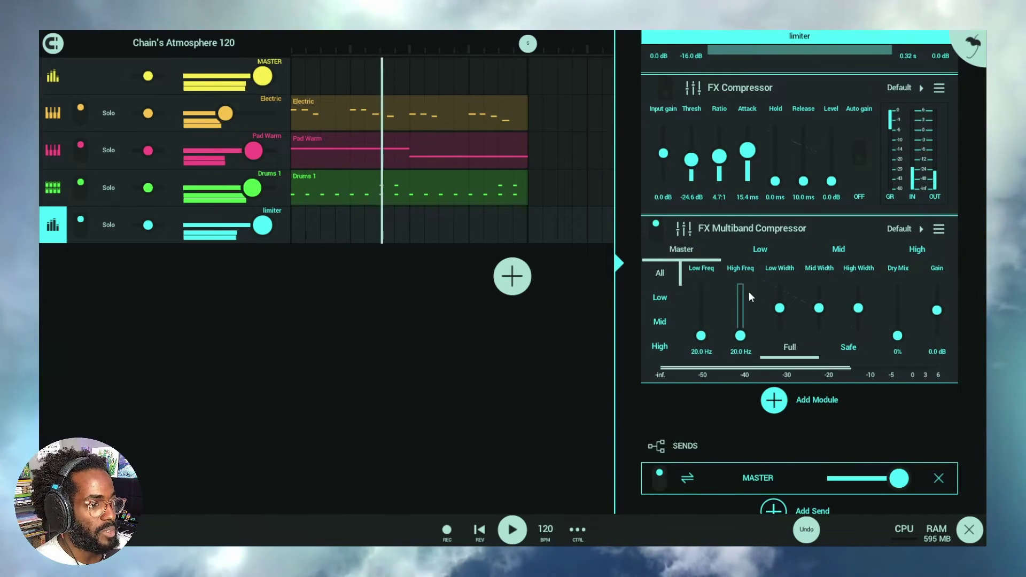
{"action": "left_click", "coordinate": [785, 259]}
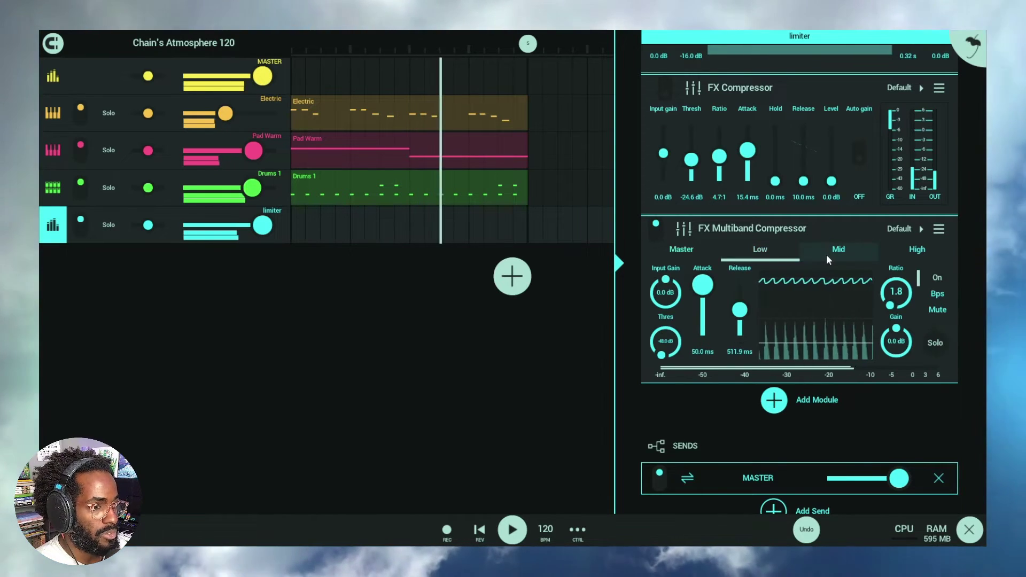
{"action": "left_click", "coordinate": [911, 254]}
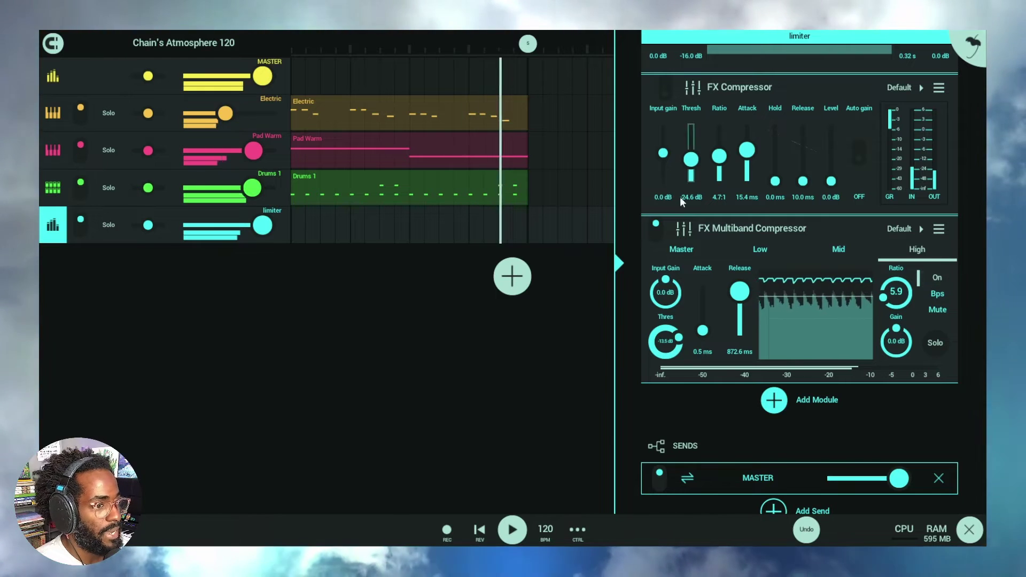
{"action": "left_click", "coordinate": [867, 255]}
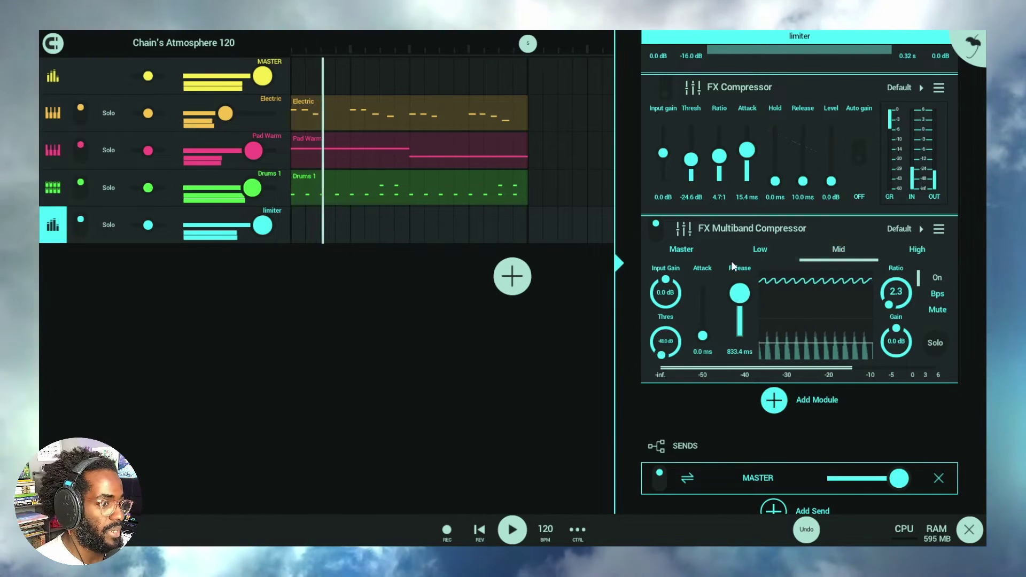
{"action": "left_click", "coordinate": [769, 252]}
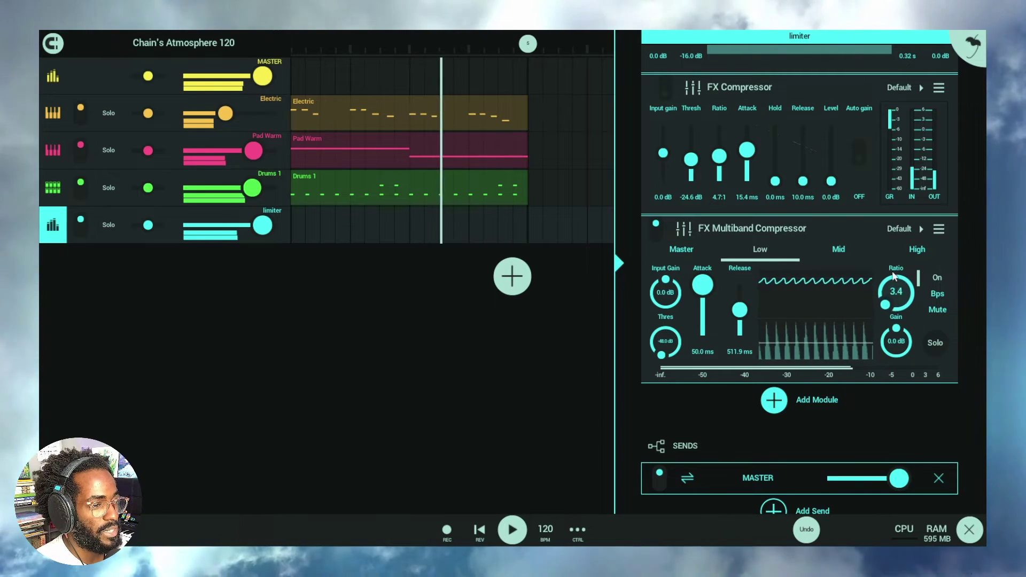
{"action": "left_click_drag", "start_coordinate": [893, 276], "coordinate": [903, 232]}
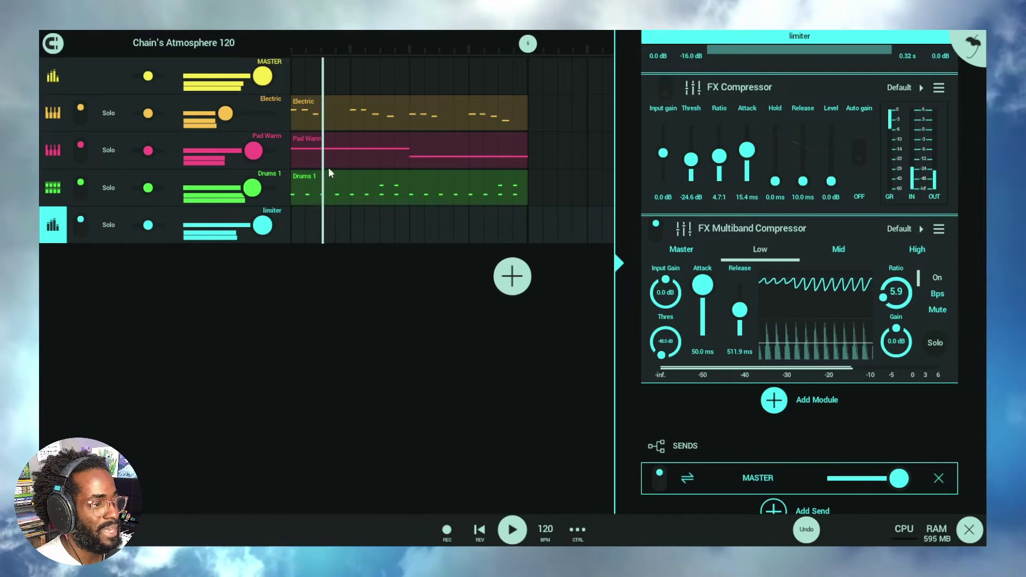
- Add an FX Analyzer after Pad Warm's SuperSaw synth and zoom into its spectrum display
{"action": "left_click", "coordinate": [52, 150]}
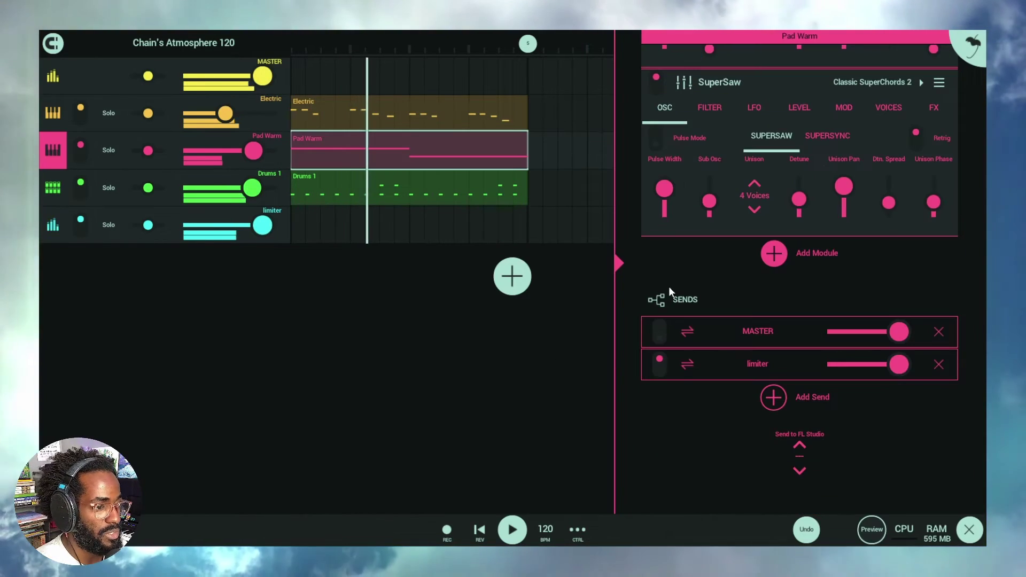
{"action": "left_click", "coordinate": [756, 254]}
{"action": "left_click", "coordinate": [862, 377]}
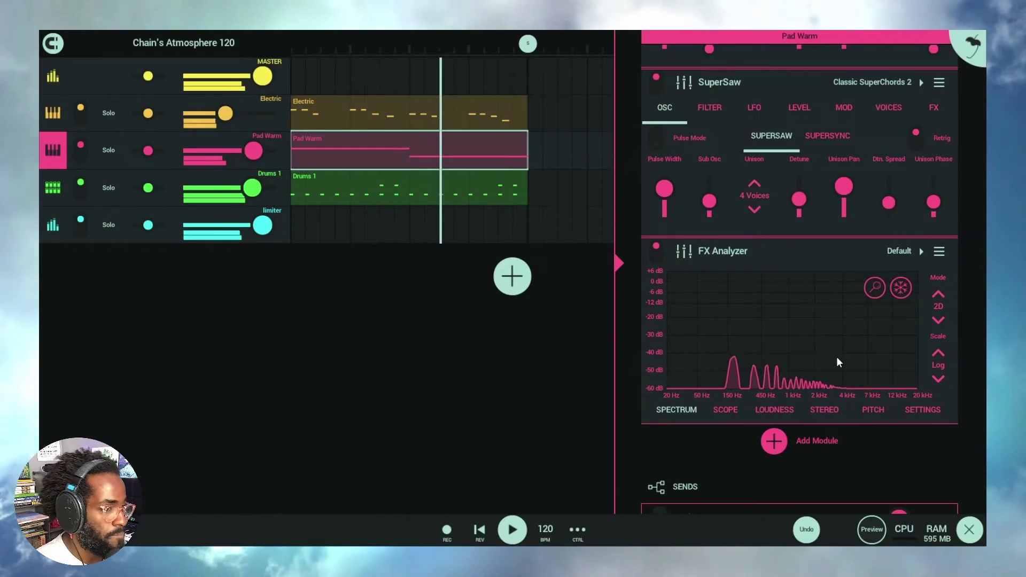
{"action": "left_click", "coordinate": [873, 290]}
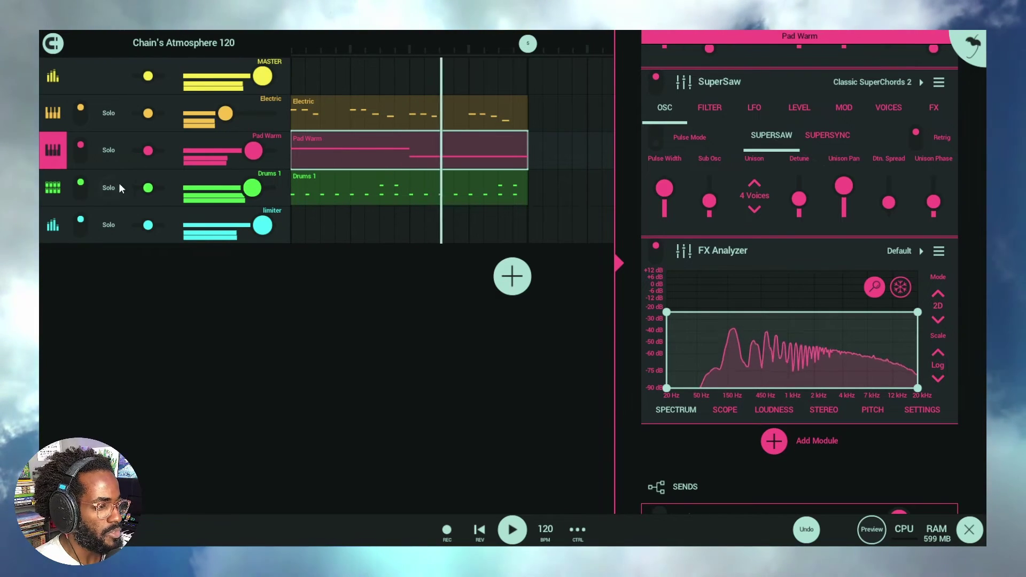
- Set the multiband Low band to ratio 9.3, 0 ms attack and 1000 ms release
{"action": "left_click", "coordinate": [54, 229]}
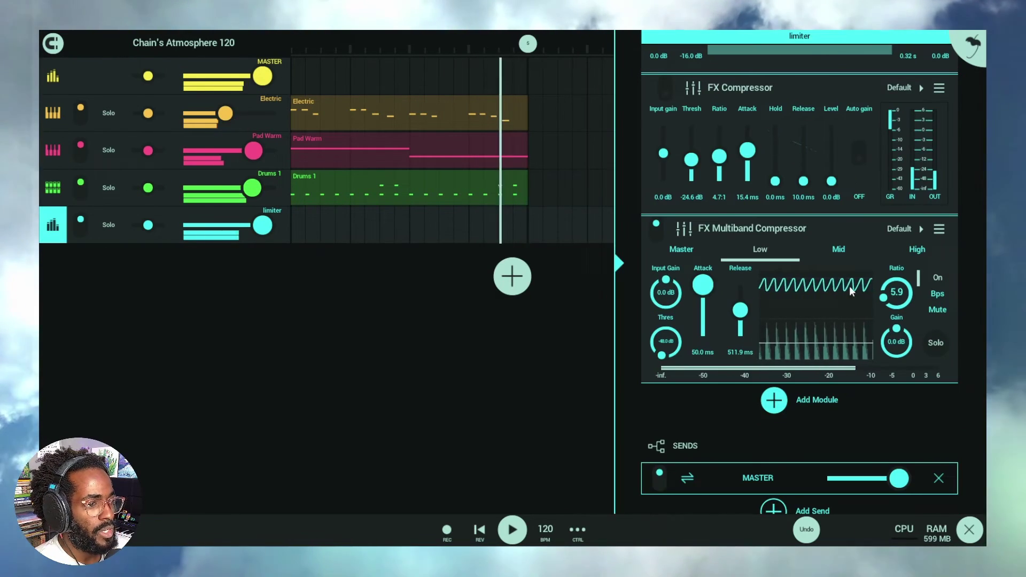
{"action": "left_click_drag", "start_coordinate": [889, 303], "coordinate": [898, 245]}
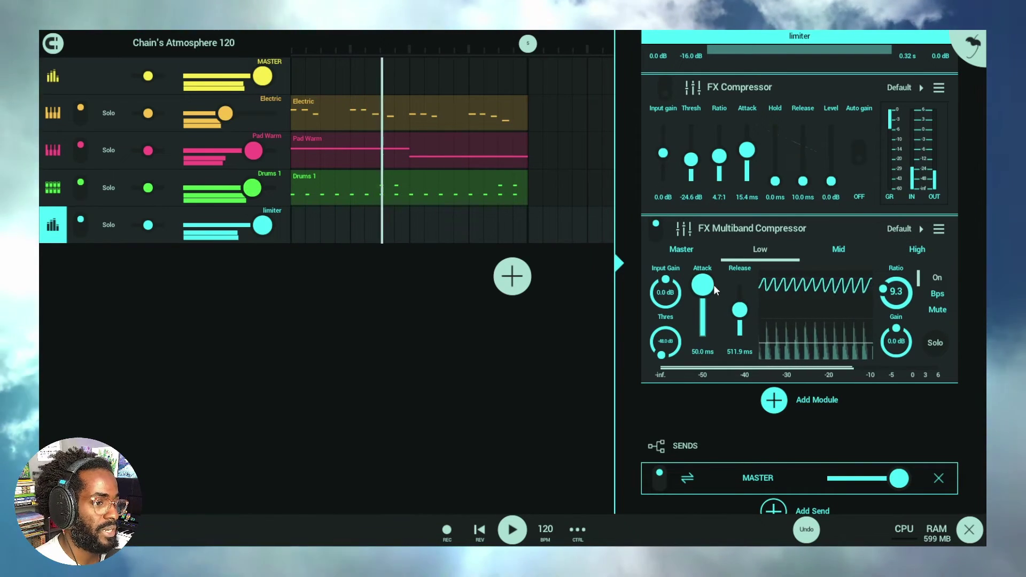
{"action": "left_click_drag", "start_coordinate": [711, 285], "coordinate": [723, 404]}
{"action": "left_click_drag", "start_coordinate": [740, 310], "coordinate": [762, 238]}
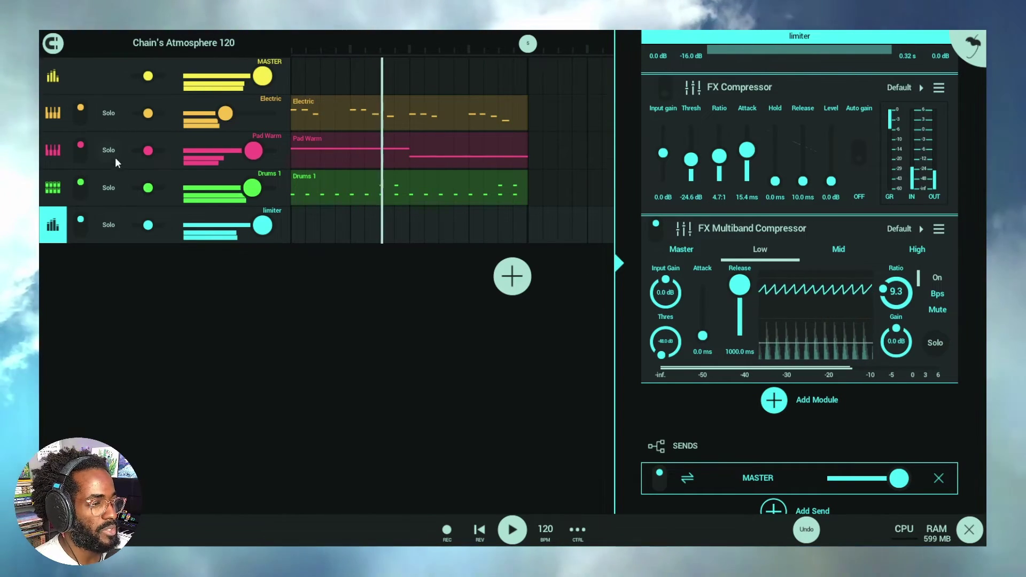
- Check Pad Warm's analyzer, then set the Mid band to ratio 9.2 and 457 ms release
{"action": "left_click", "coordinate": [56, 151]}
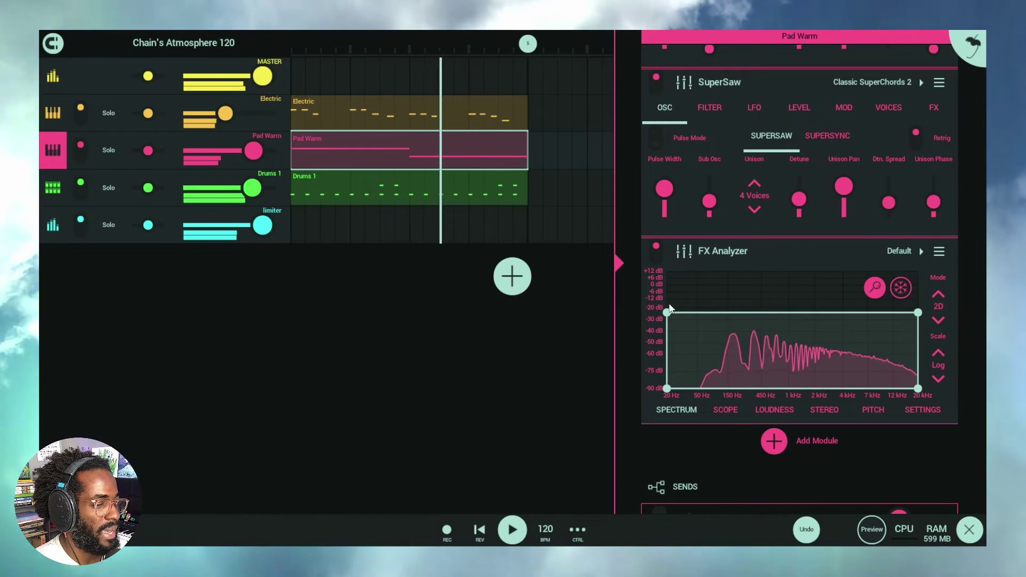
{"action": "left_click", "coordinate": [44, 232]}
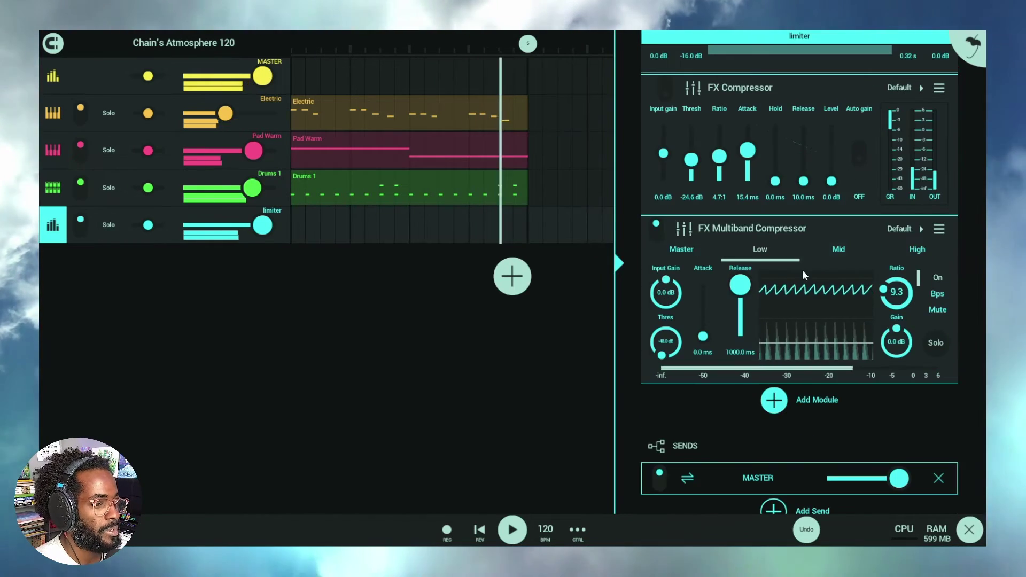
{"action": "left_click", "coordinate": [846, 259]}
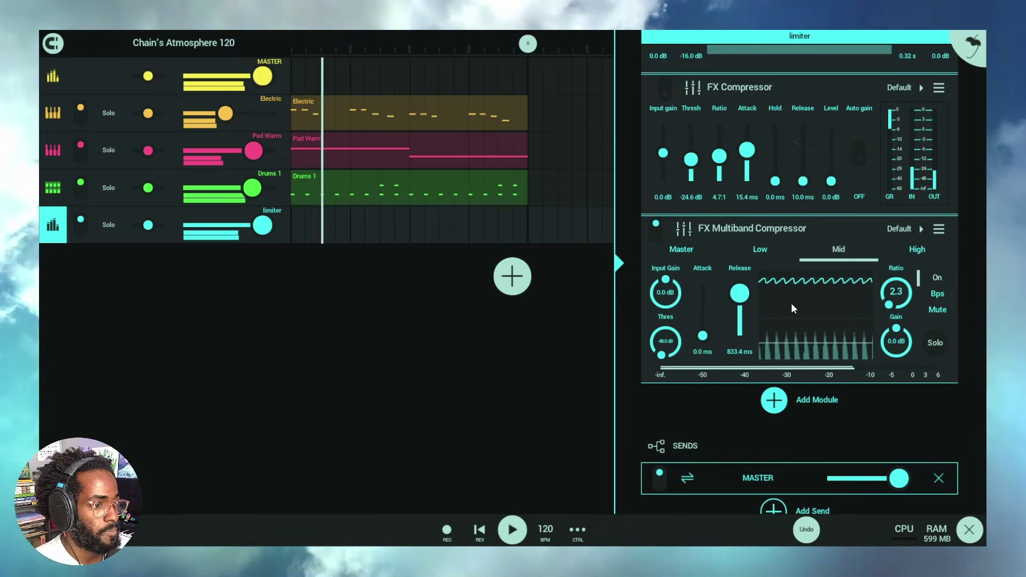
{"action": "left_click_drag", "start_coordinate": [898, 305], "coordinate": [911, 279]}
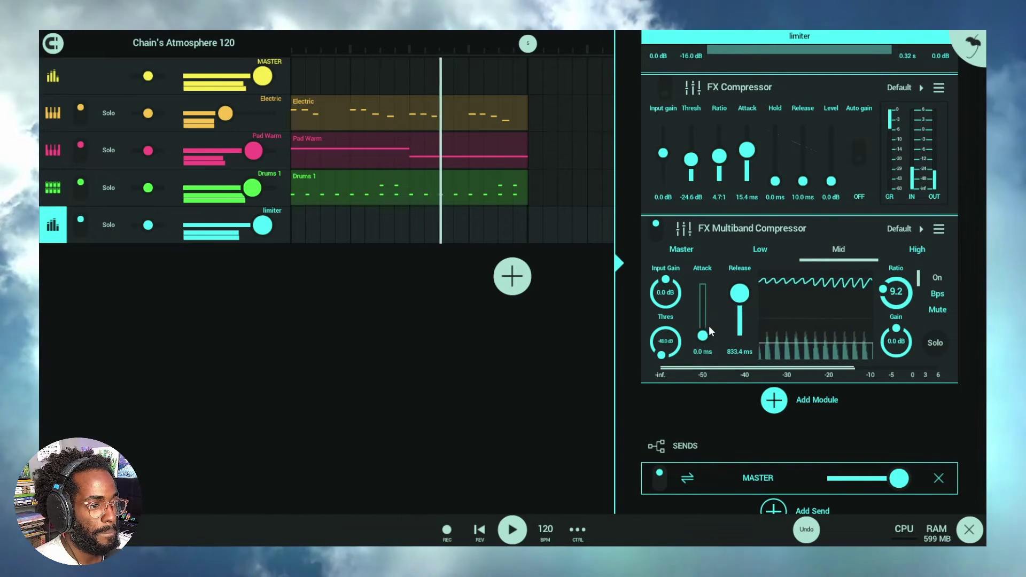
{"action": "left_click_drag", "start_coordinate": [740, 293], "coordinate": [748, 304]}
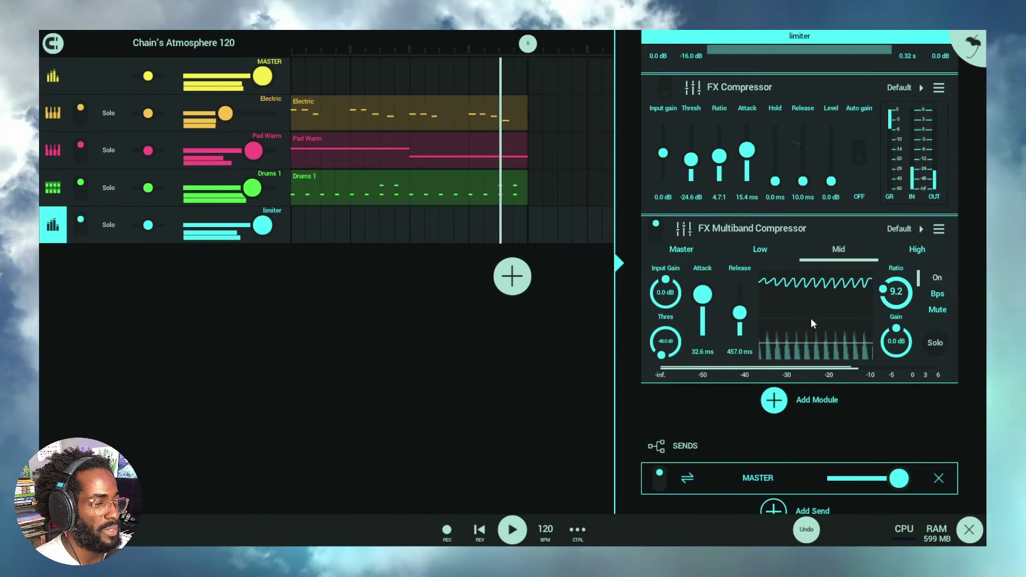
- Set the multiband High band to ratio 9.2, 653 ms release and -17.6 dB threshold
{"action": "left_click", "coordinate": [917, 251]}
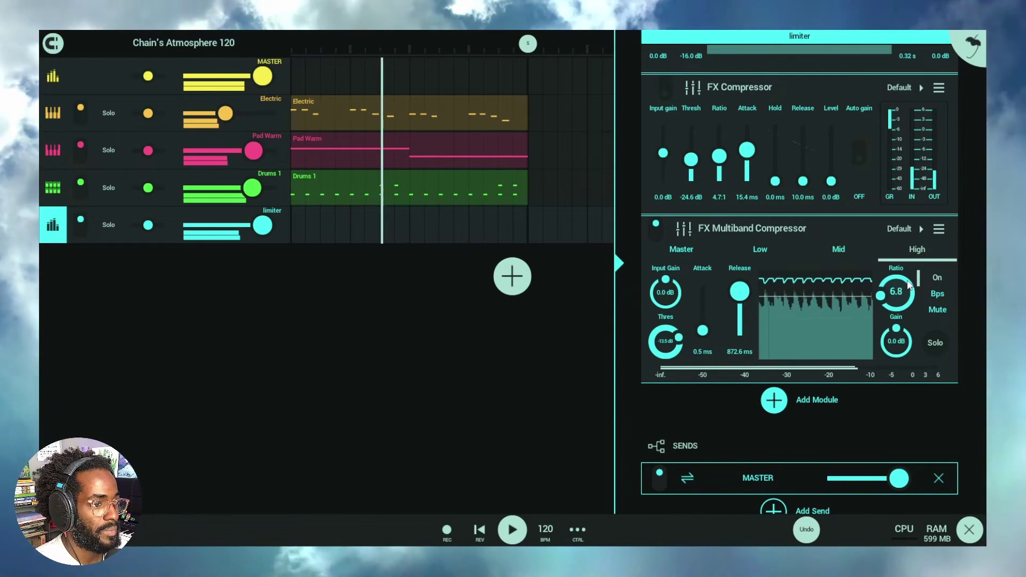
{"action": "left_click_drag", "start_coordinate": [918, 269], "coordinate": [918, 249]}
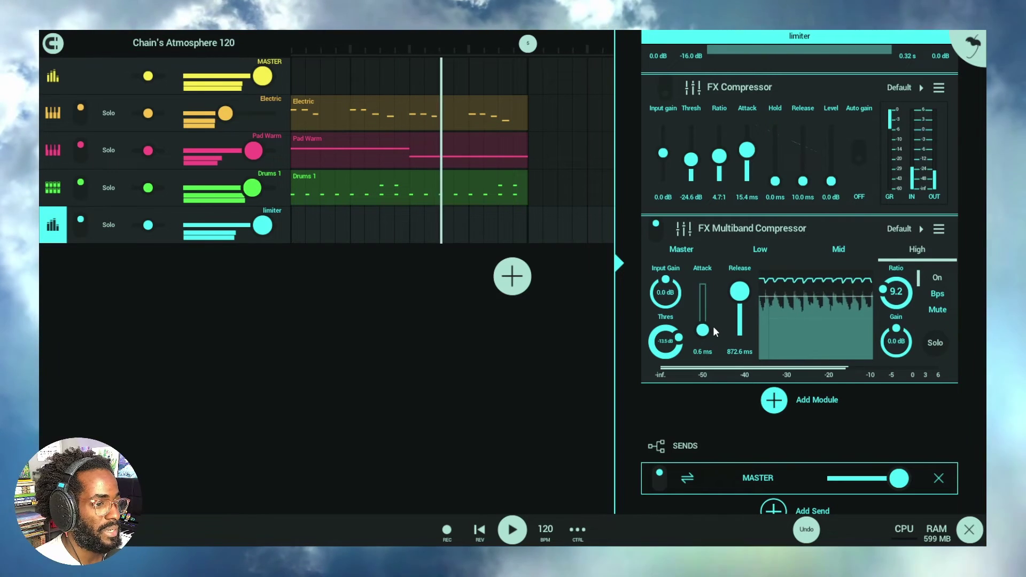
{"action": "left_click_drag", "start_coordinate": [726, 291], "coordinate": [728, 307]}
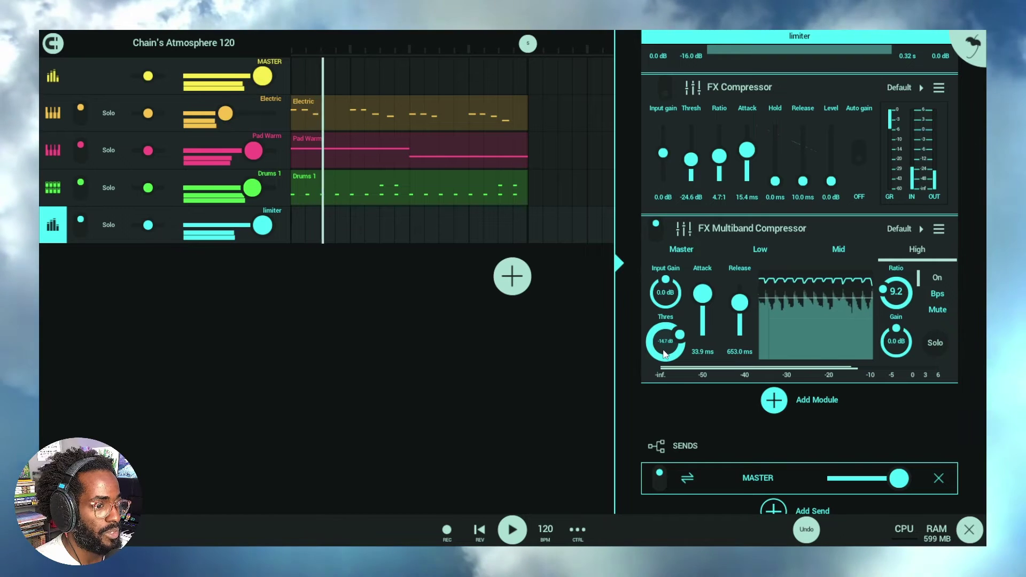
{"action": "left_click_drag", "start_coordinate": [666, 369], "coordinate": [667, 377]}
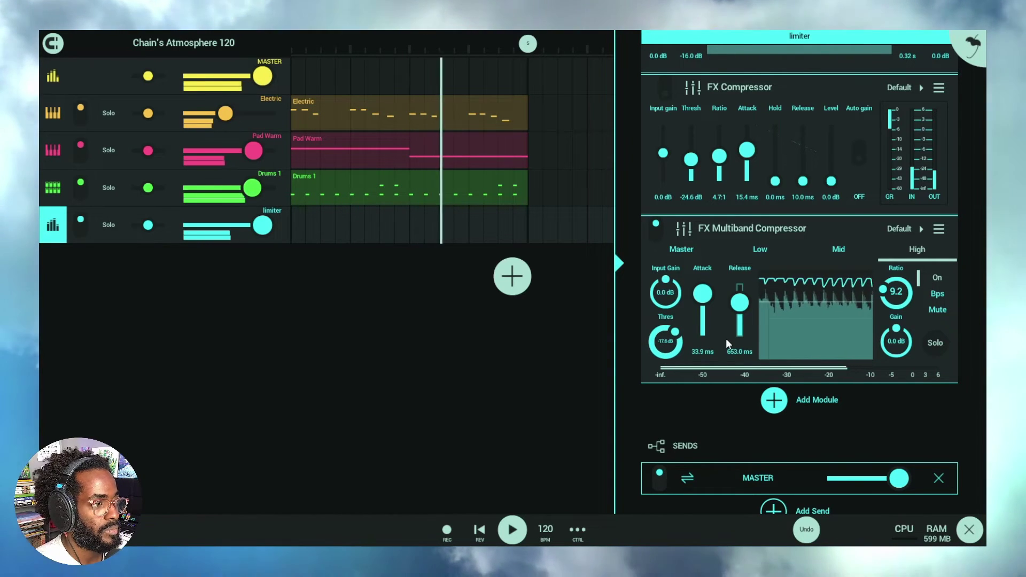
{"action": "scroll", "coordinate": [658, 424], "scroll_direction": "up", "scroll_amount": 3}
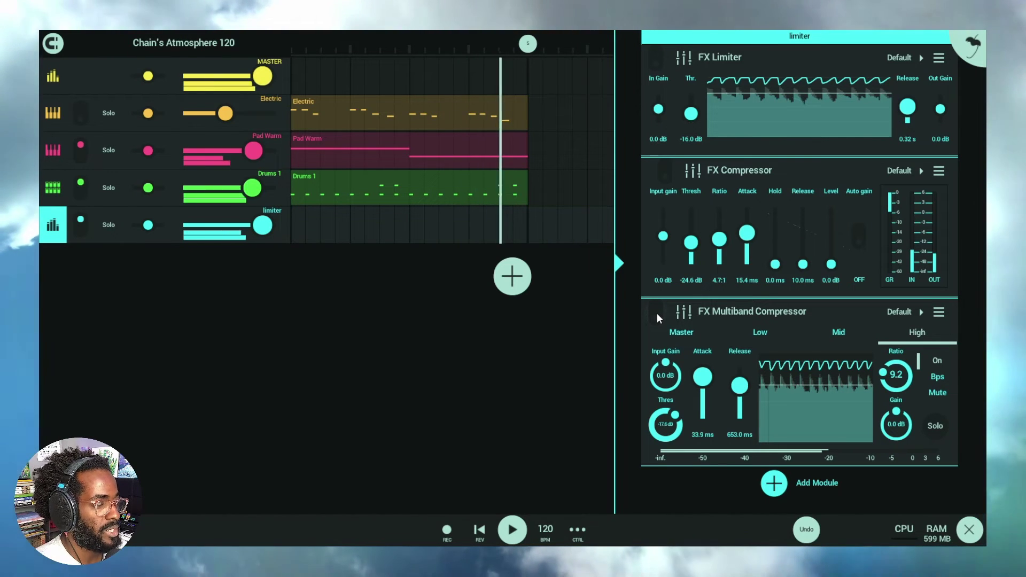
- Leave the multiband compressor switched off and turn on the regular FX Compressor
{"action": "left_click", "coordinate": [656, 311]}
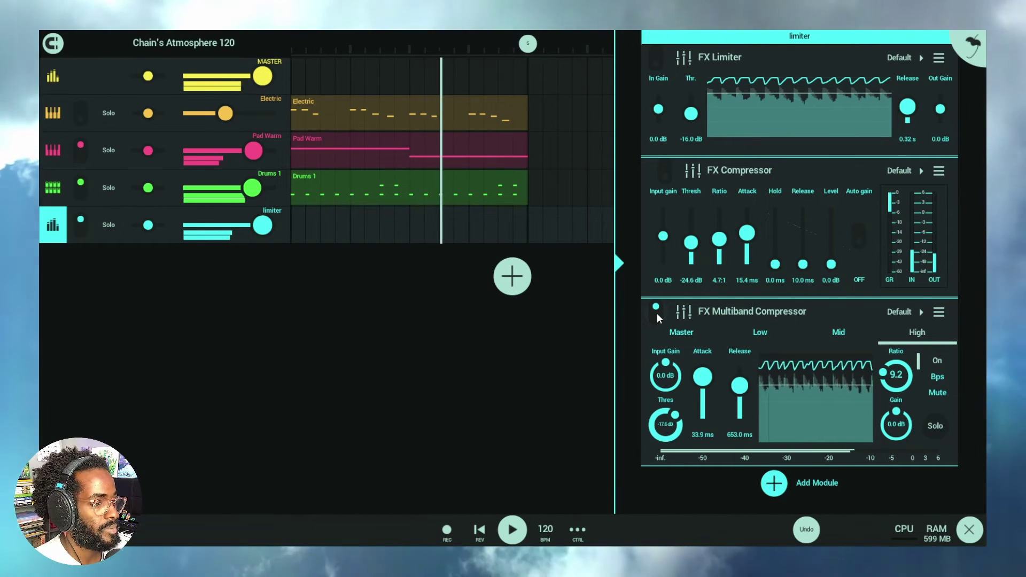
{"action": "left_click", "coordinate": [656, 310]}
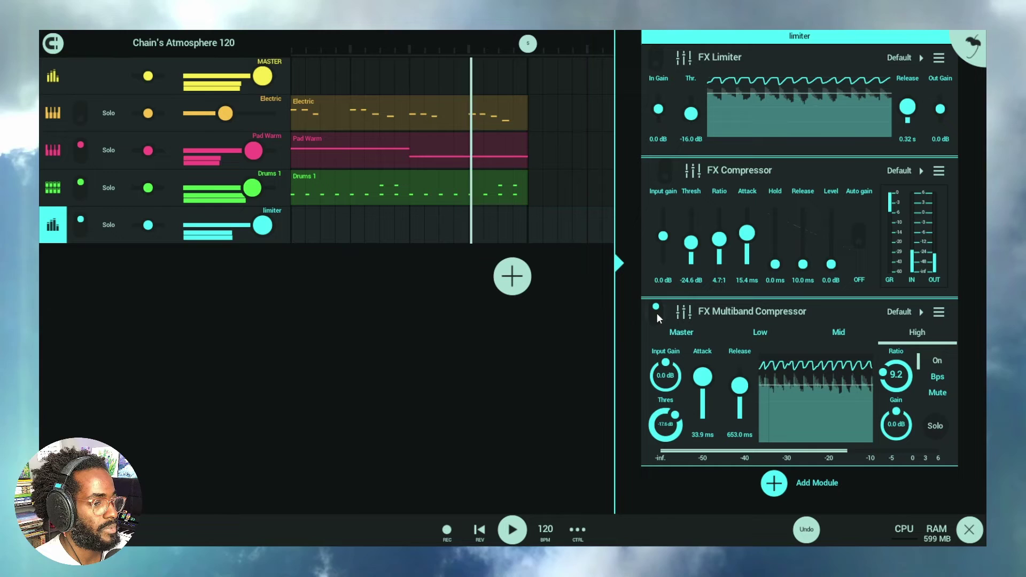
{"action": "left_click", "coordinate": [665, 170]}
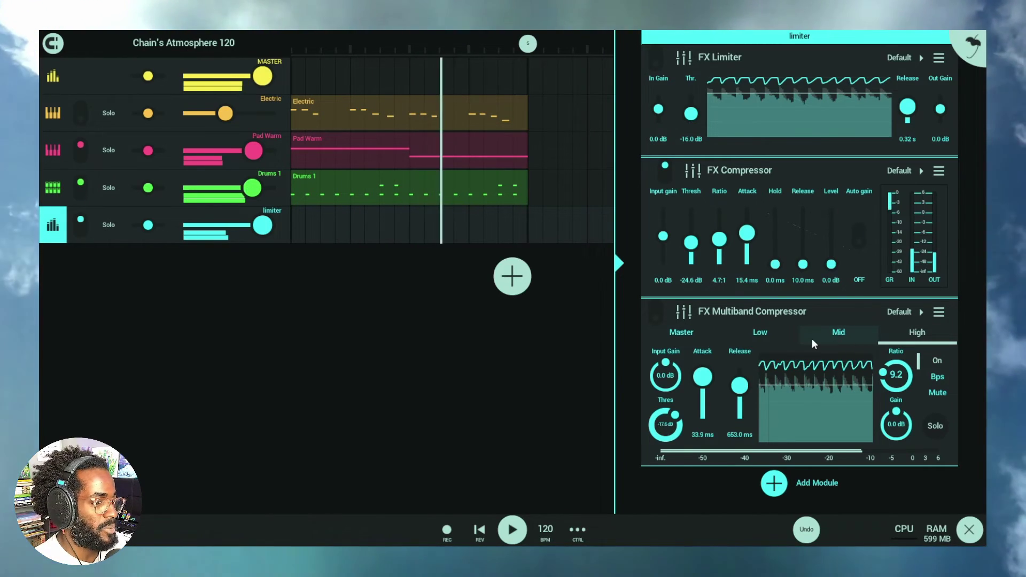
- Bring up the multiband Mid band settings: ratio 9.2, 32.6 ms attack, 457 ms release
{"action": "left_click", "coordinate": [838, 332]}
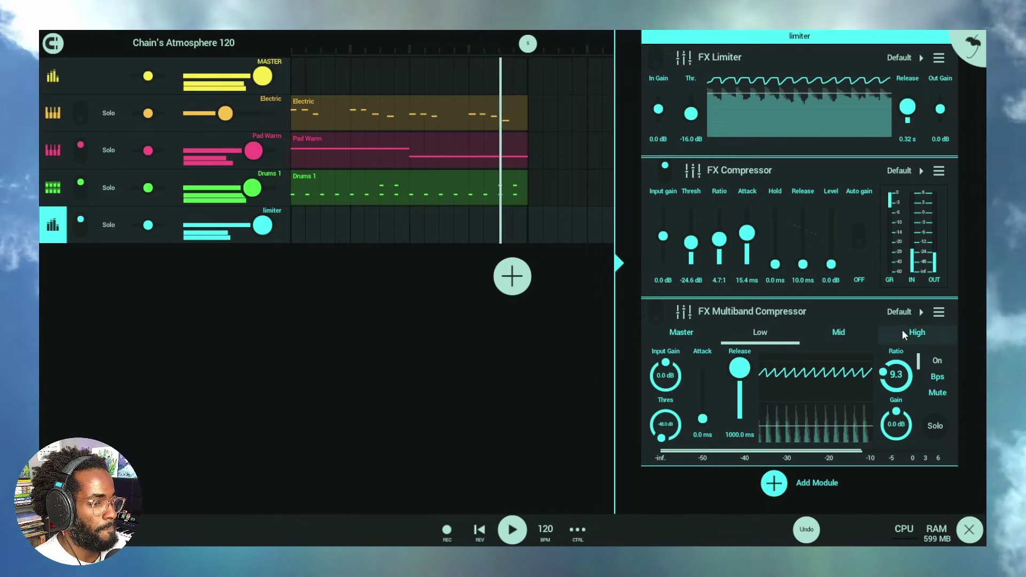
{"action": "left_click", "coordinate": [909, 331]}
{"action": "left_click", "coordinate": [835, 331]}
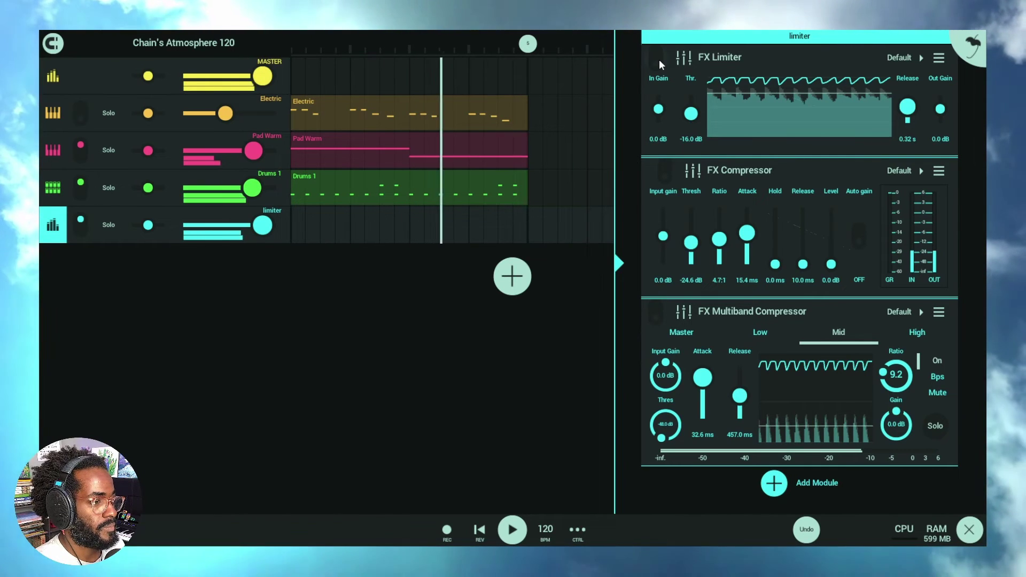
- Turn on the FX Limiter with a -13.7 dB threshold, then open the Drums 1 channel
{"action": "left_click", "coordinate": [659, 59]}
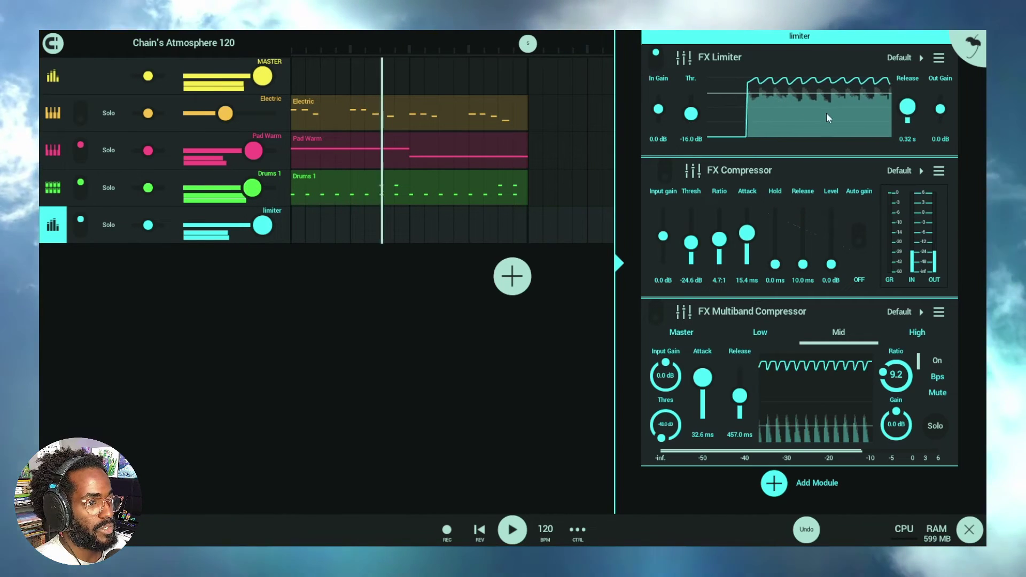
{"action": "left_click_drag", "start_coordinate": [692, 114], "coordinate": [699, 112]}
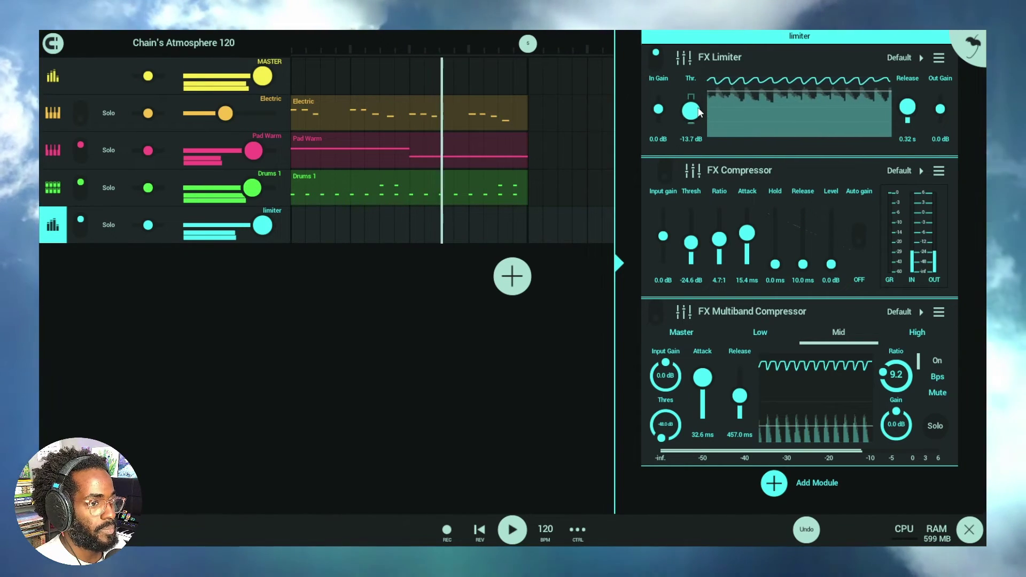
{"action": "left_click", "coordinate": [56, 194]}
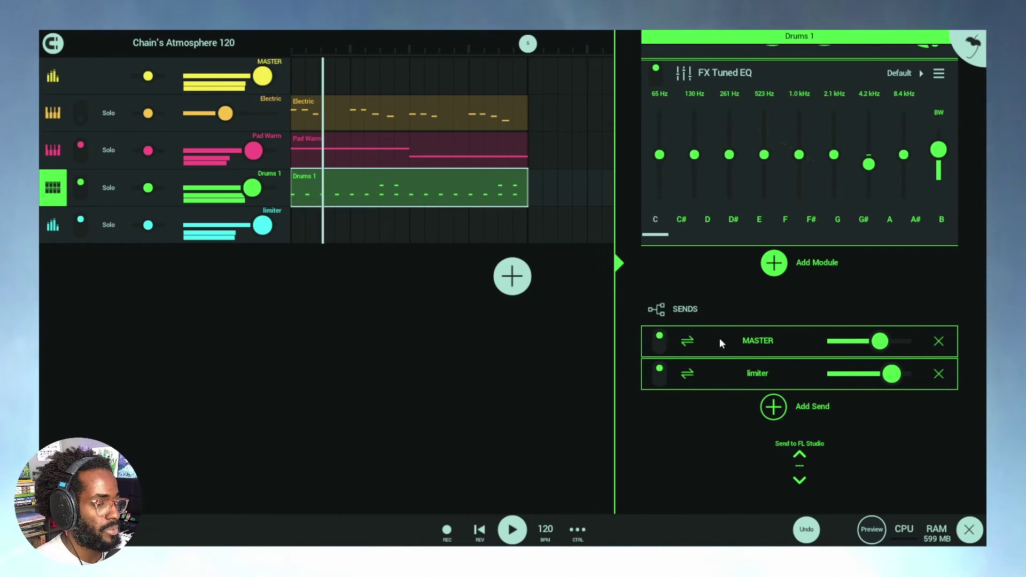
- Compare Drums 1's MASTER and limiter sends, mute Pad Warm, and raise both send levels
{"action": "left_click", "coordinate": [661, 339]}
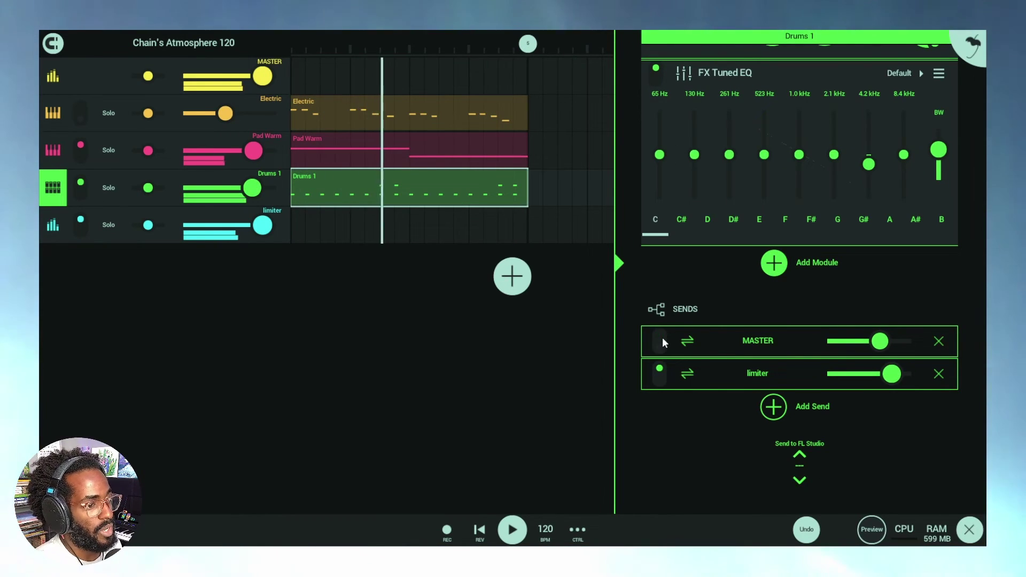
{"action": "left_click", "coordinate": [80, 149]}
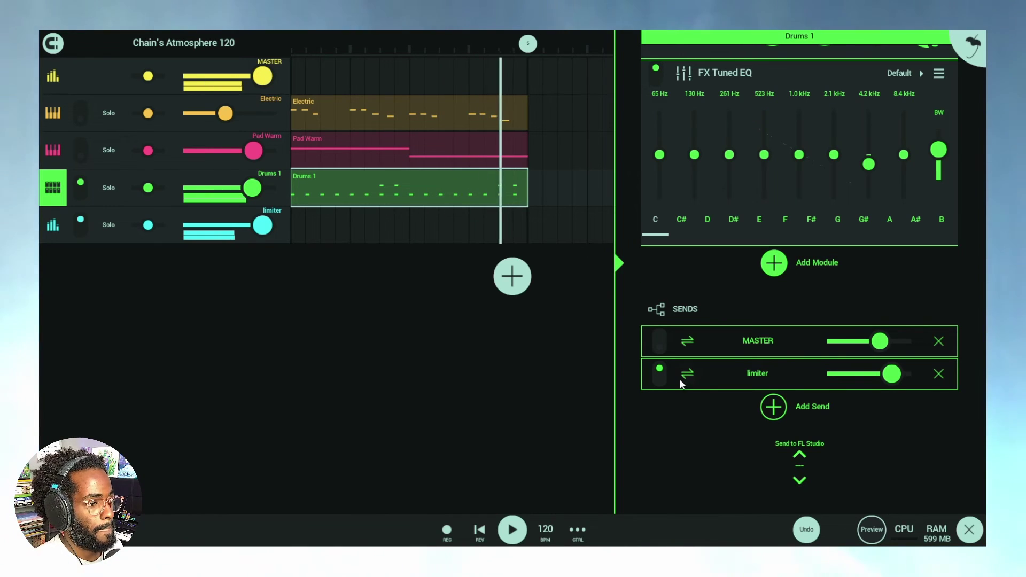
{"action": "left_click", "coordinate": [660, 374]}
{"action": "left_click", "coordinate": [659, 342]}
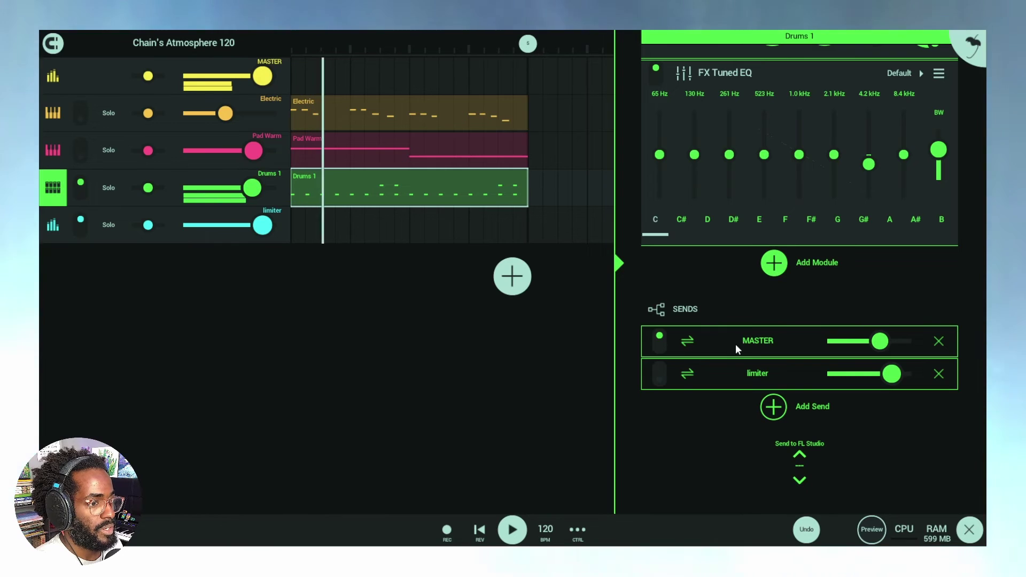
{"action": "left_click_drag", "start_coordinate": [843, 341], "coordinate": [862, 339]}
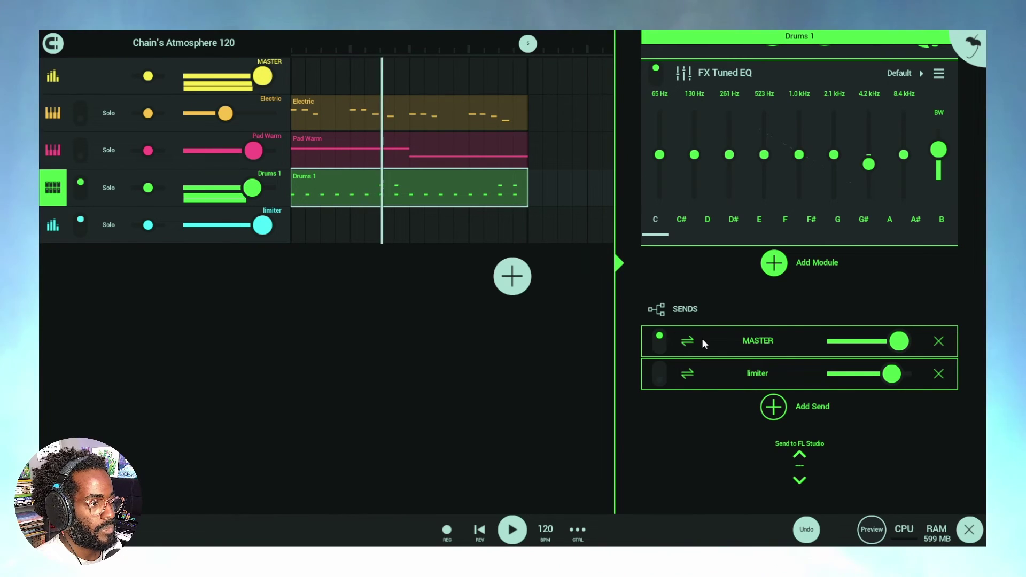
{"action": "left_click_drag", "start_coordinate": [891, 374], "coordinate": [899, 373]}
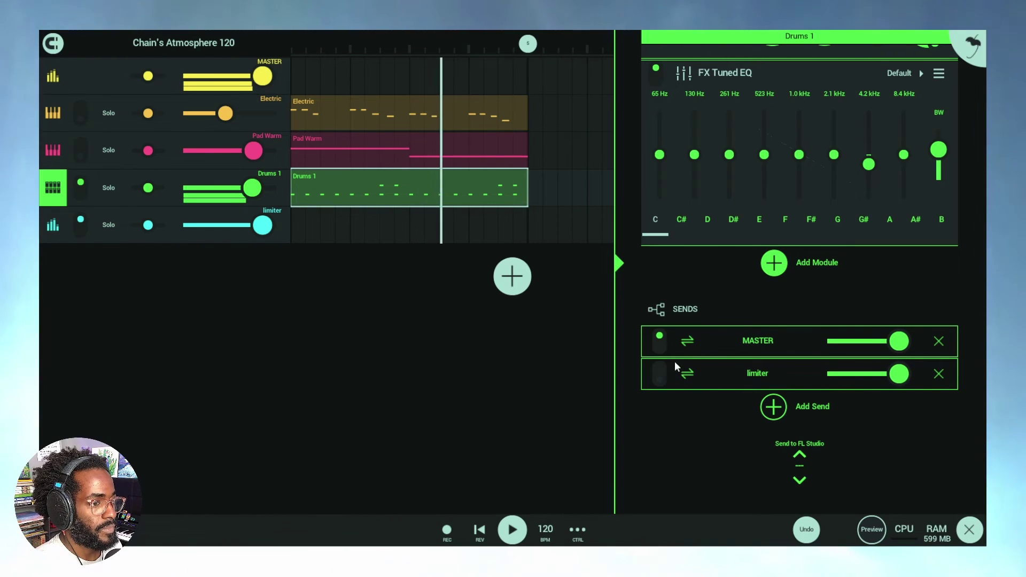
{"action": "left_click", "coordinate": [660, 342]}
{"action": "left_click", "coordinate": [664, 374]}
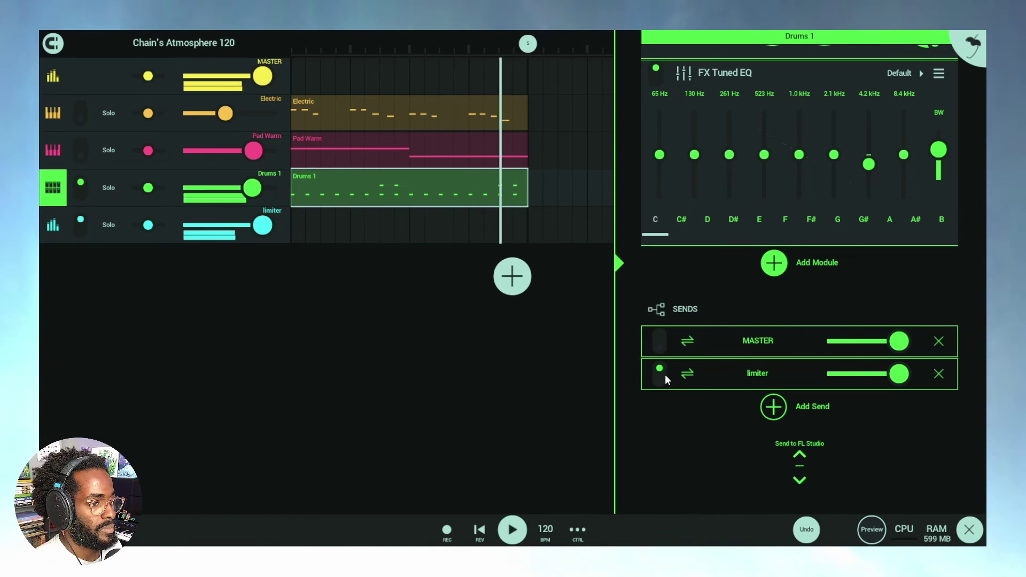
- Re-enable the MASTER send just below the limiter send level and show the limiter's effects
{"action": "left_click", "coordinate": [774, 377]}
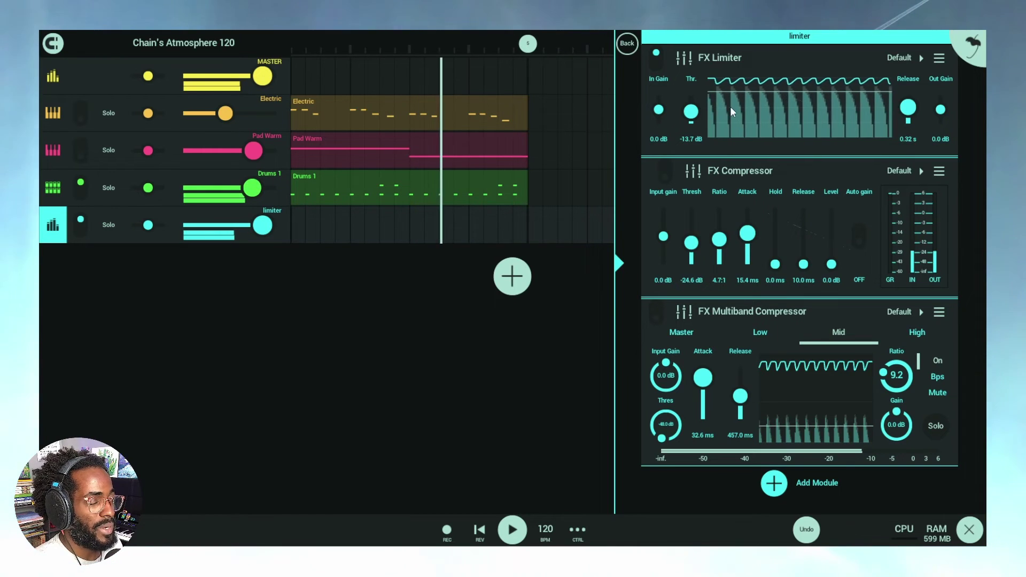
{"action": "left_click", "coordinate": [62, 193]}
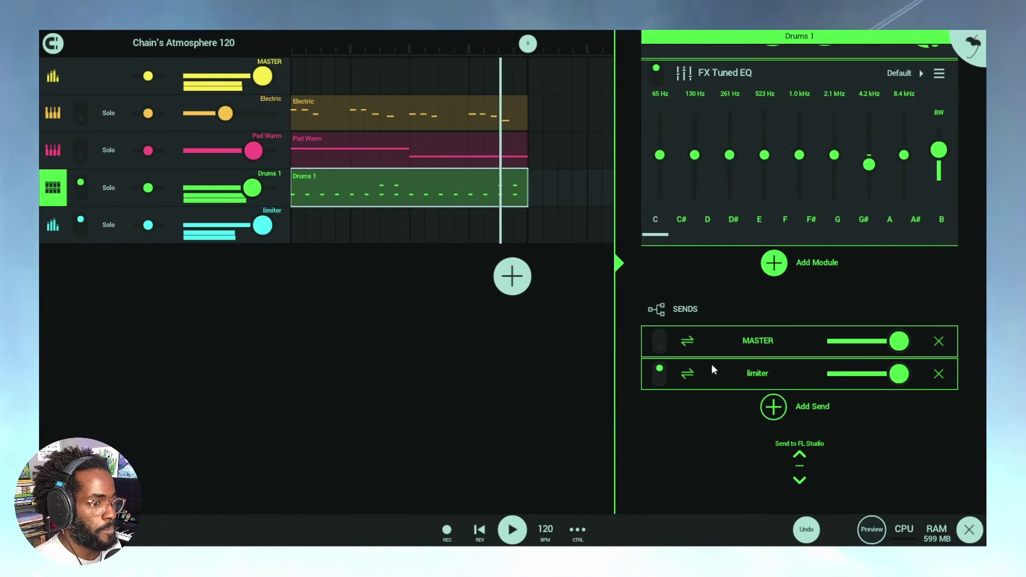
{"action": "left_click", "coordinate": [660, 342]}
{"action": "mouse_move", "coordinate": [884, 351]}
{"action": "left_mouse_down"}
{"action": "mouse_move", "coordinate": [896, 351]}
{"action": "mouse_move", "coordinate": [874, 351]}
{"action": "left_mouse_up"}
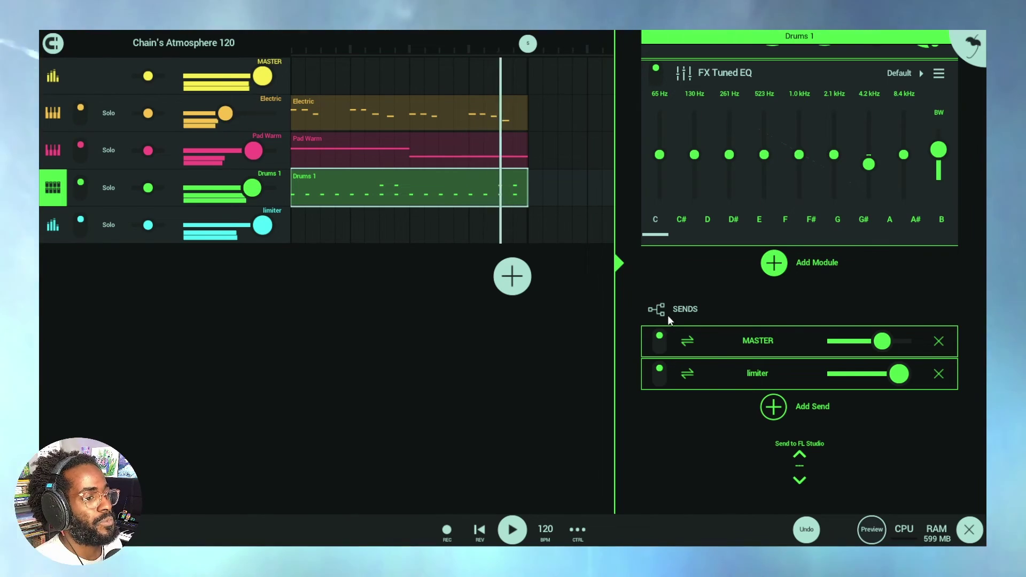
{"action": "left_click", "coordinate": [748, 378]}
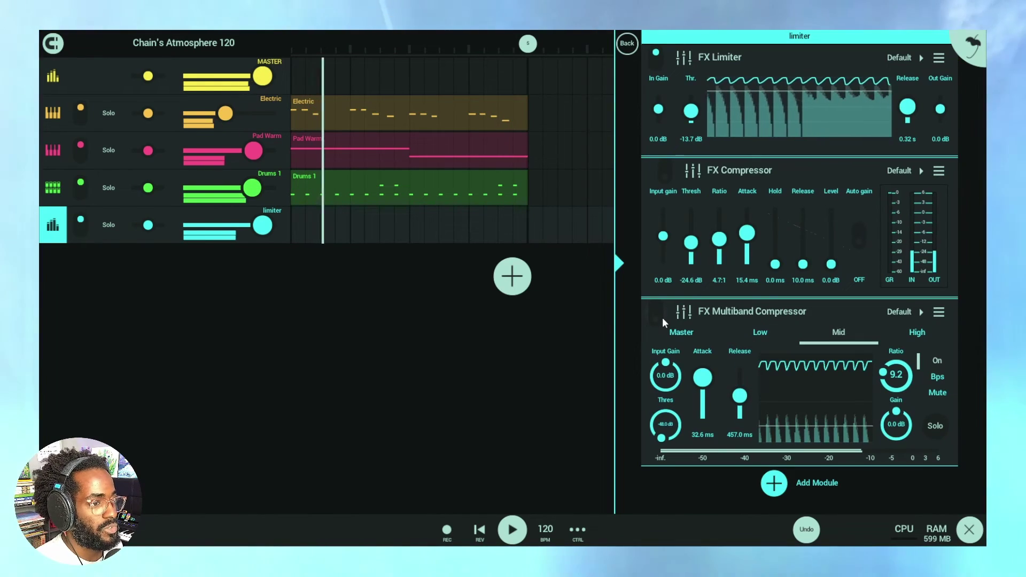
- Re-enable the limiter track's FX Multiband Compressor and switch its FX Limiter off
{"action": "left_click", "coordinate": [659, 315]}
{"action": "left_click", "coordinate": [656, 58]}
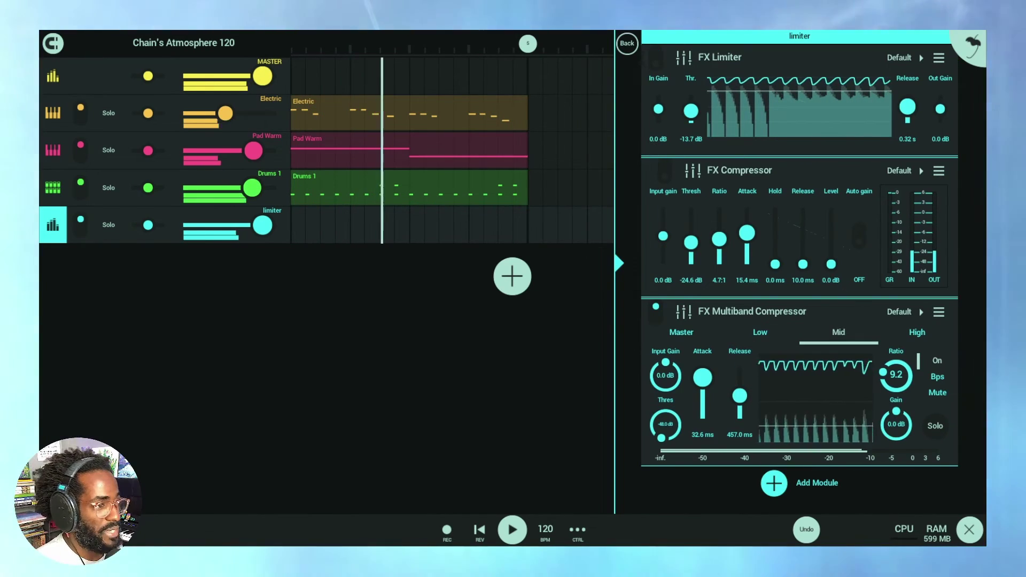